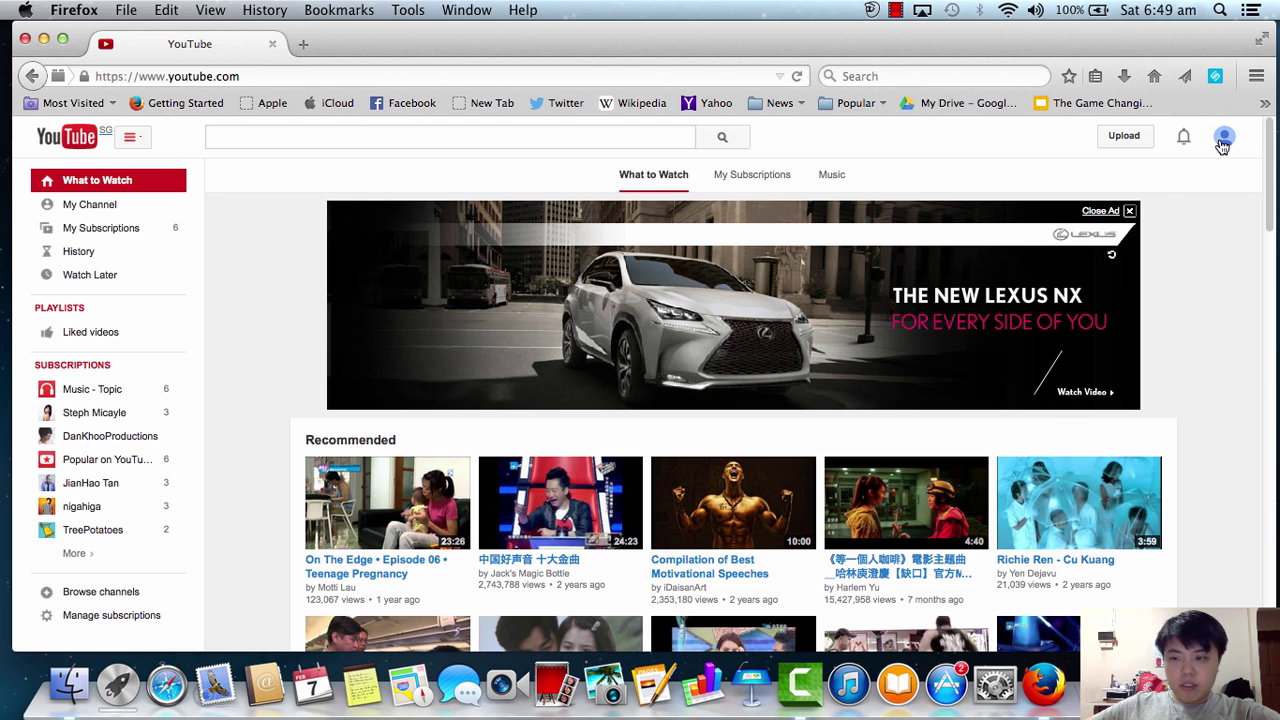
Open Creator Studio, play the first video listed on its dashboard and pause it
left_click(1222, 145)
left_click(1145, 243)
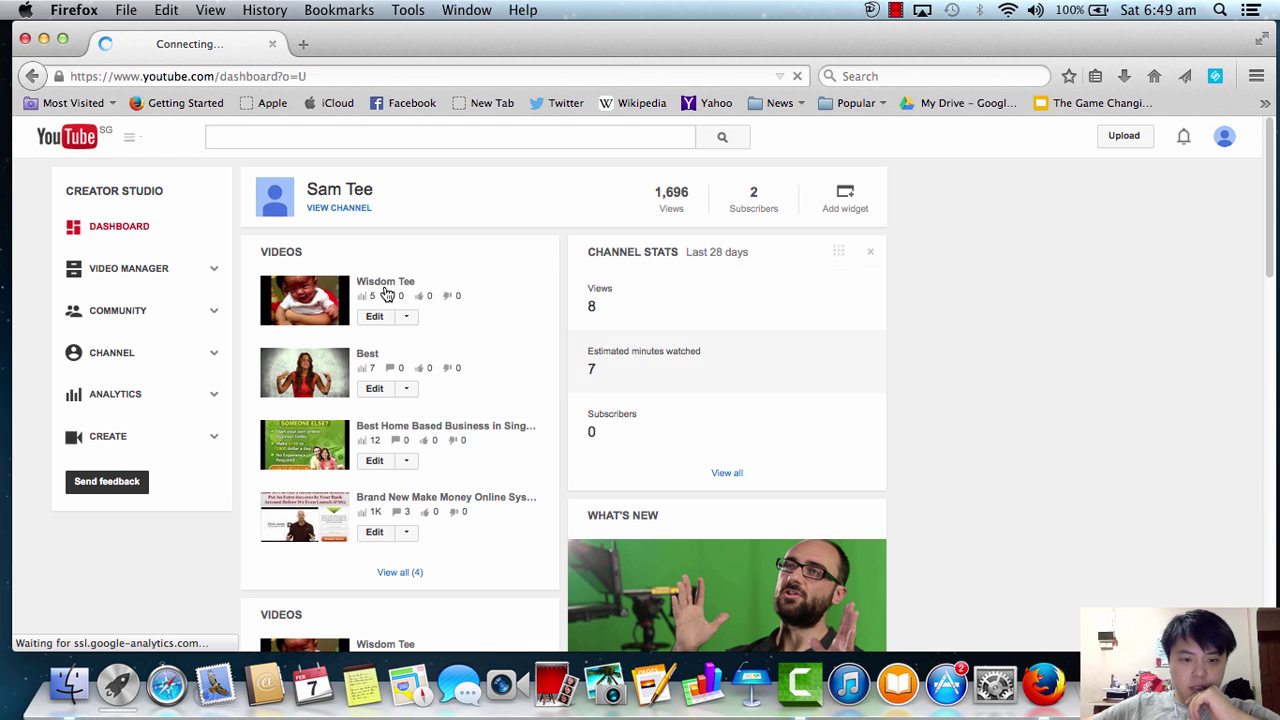
left_click(388, 282)
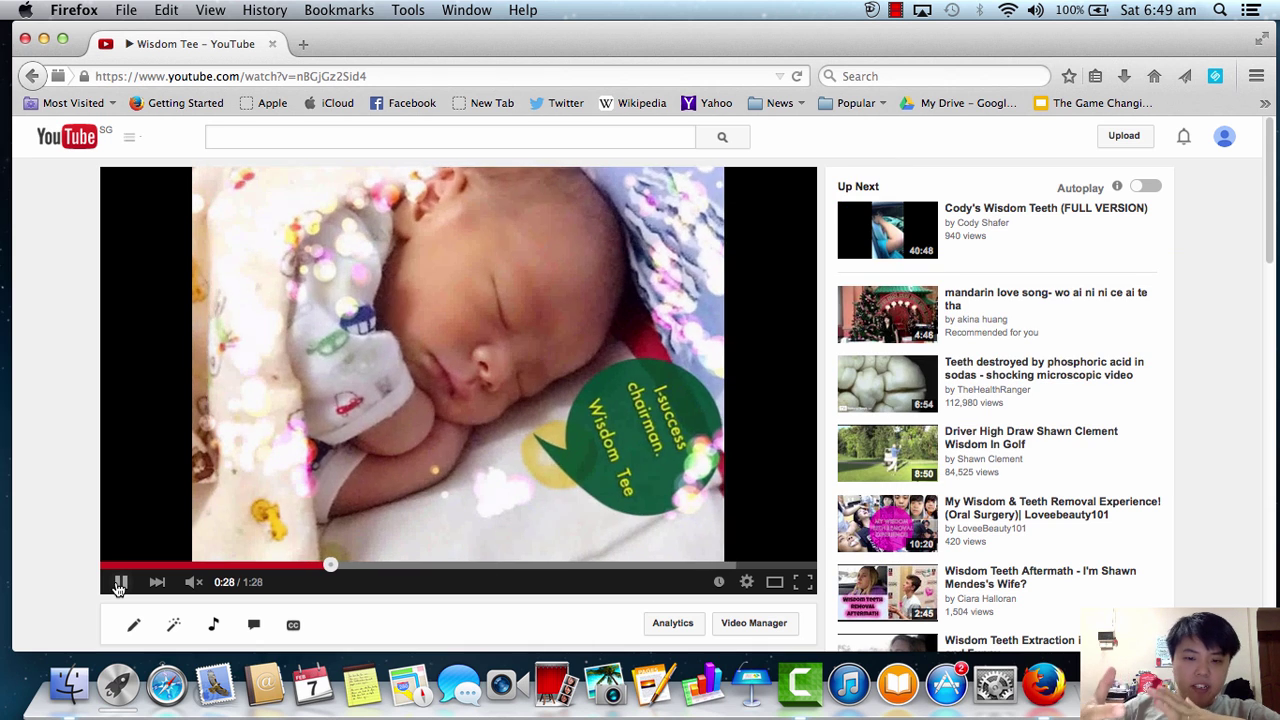
left_click(538, 422)
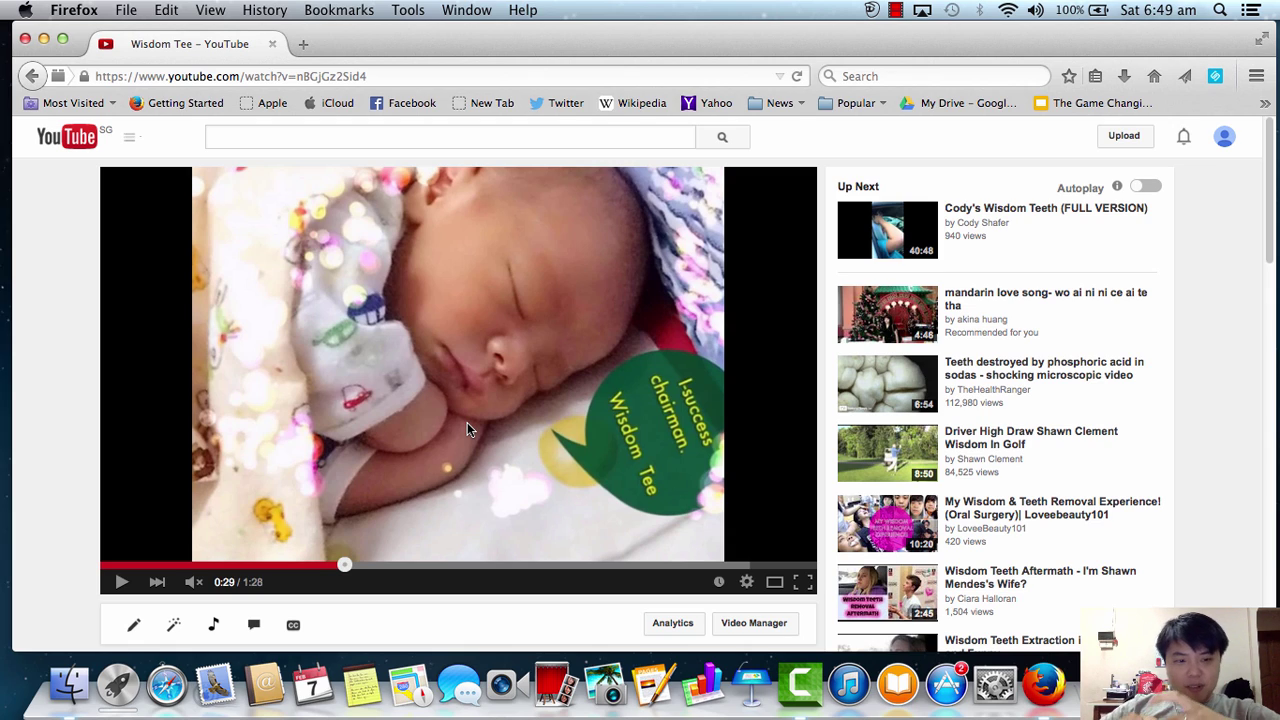
Make the browser window full screen, return to the YouTube home page and look over the account options
left_click(1262, 38)
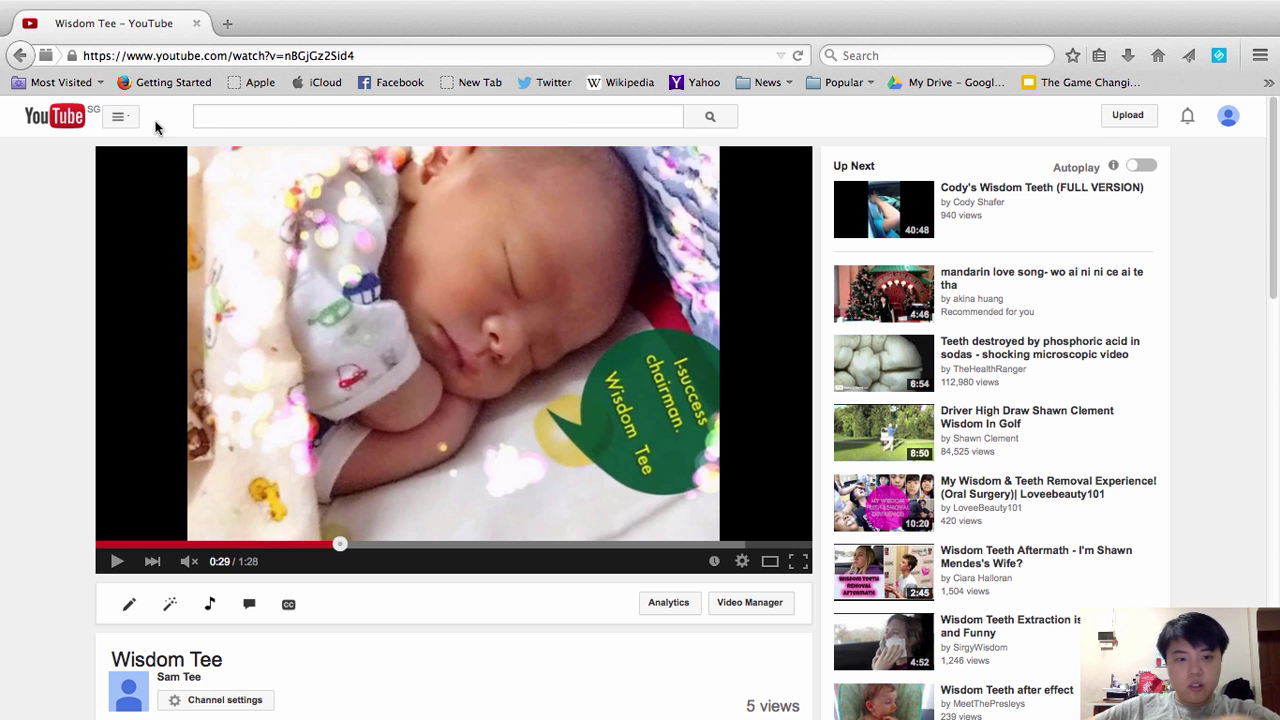
left_click(55, 118)
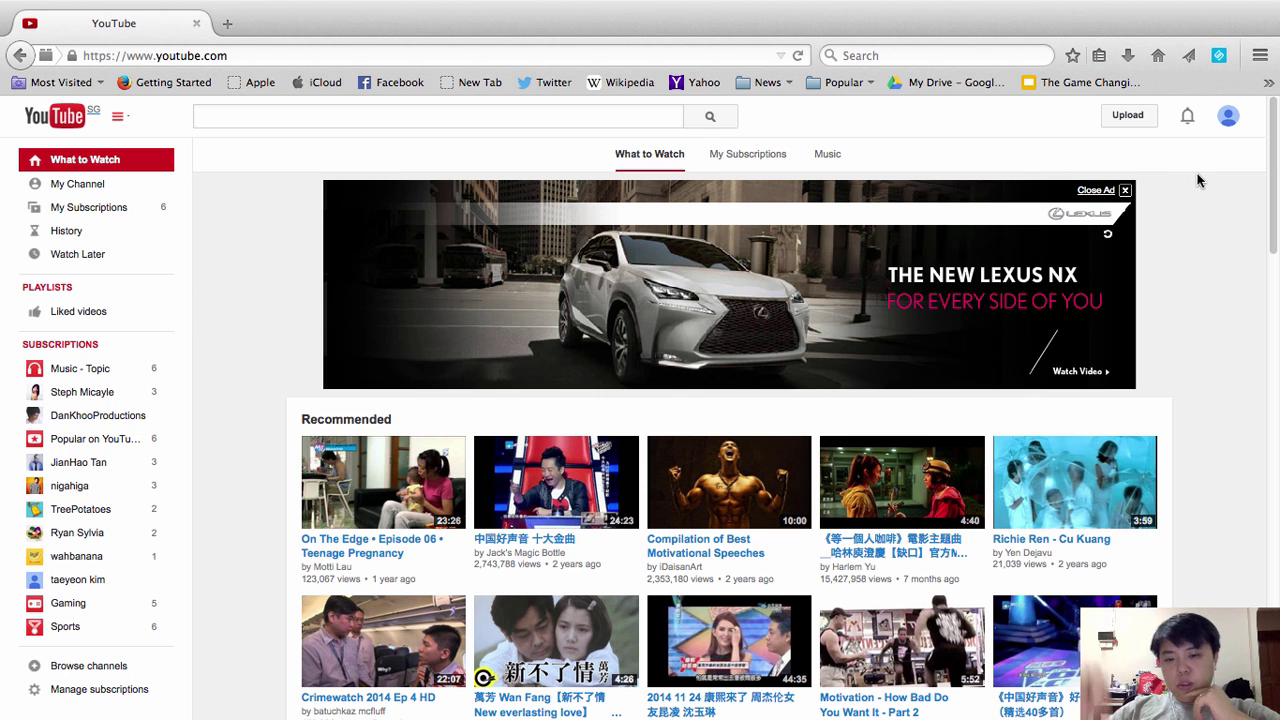
left_click(1226, 125)
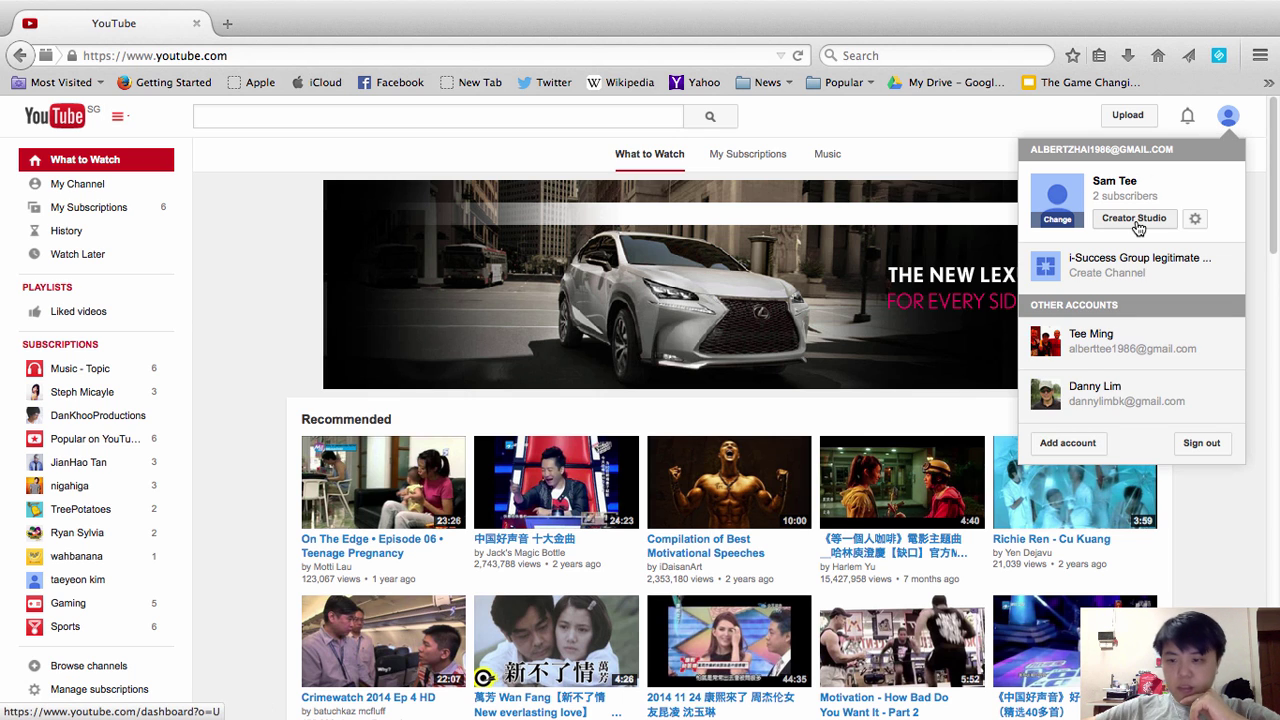
left_click(850, 122)
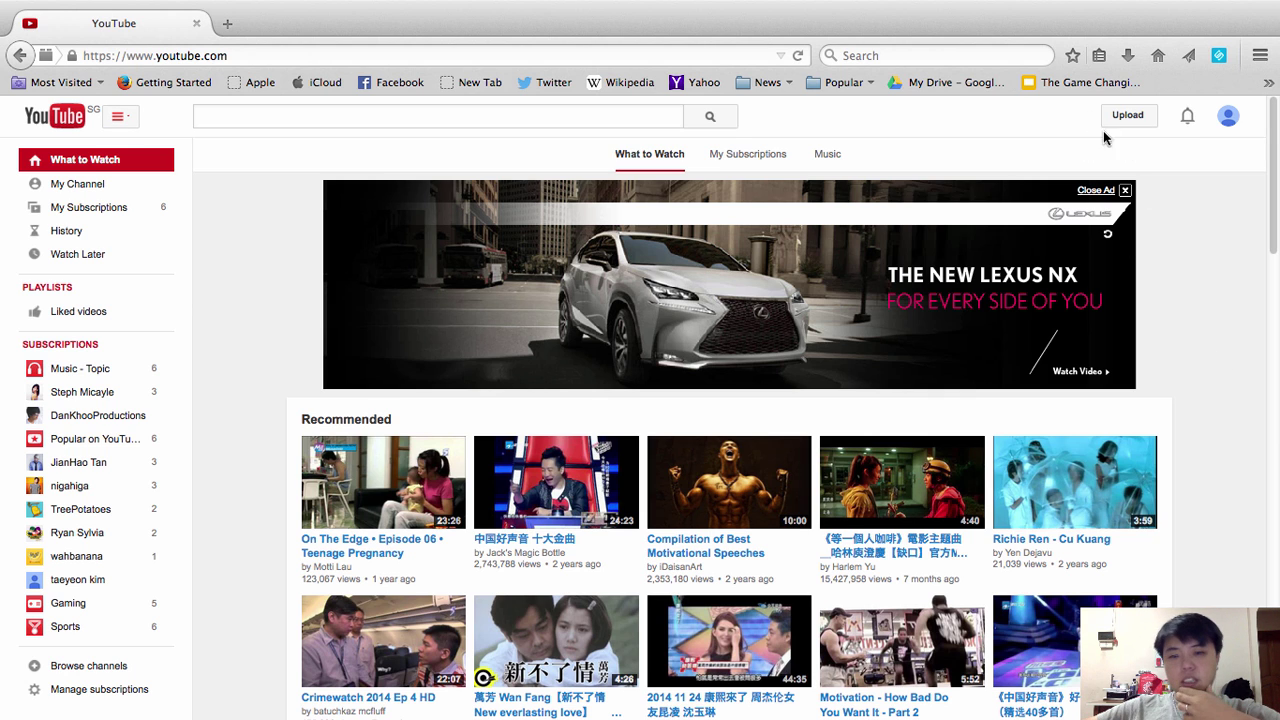
Start a new photo slideshow from the upload page and choose to upload new photos for it
left_click(1146, 121)
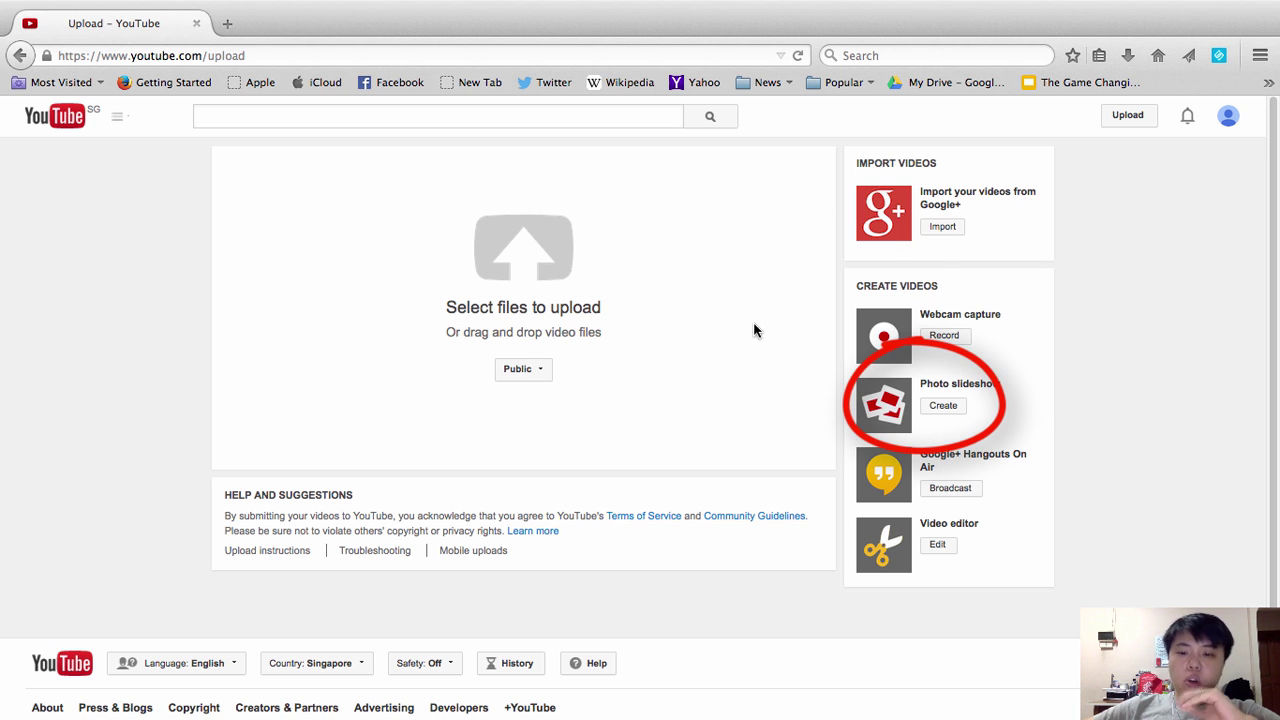
left_click(944, 406)
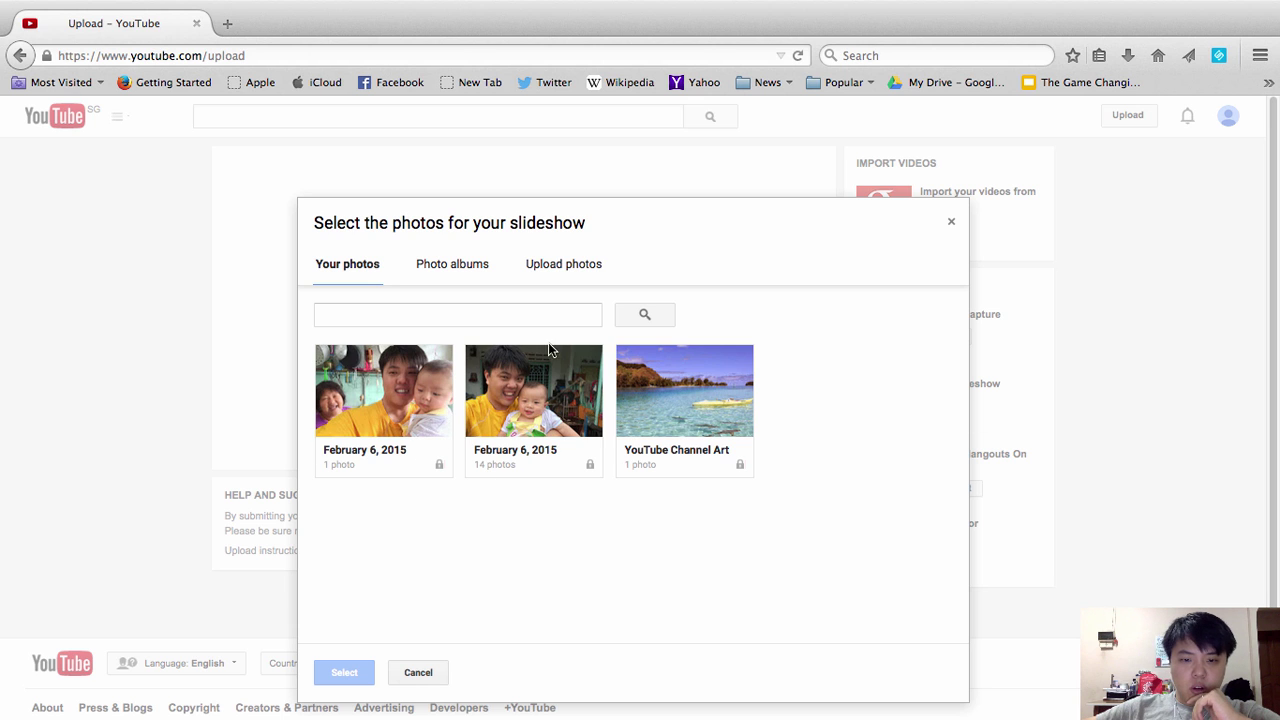
left_click(461, 266)
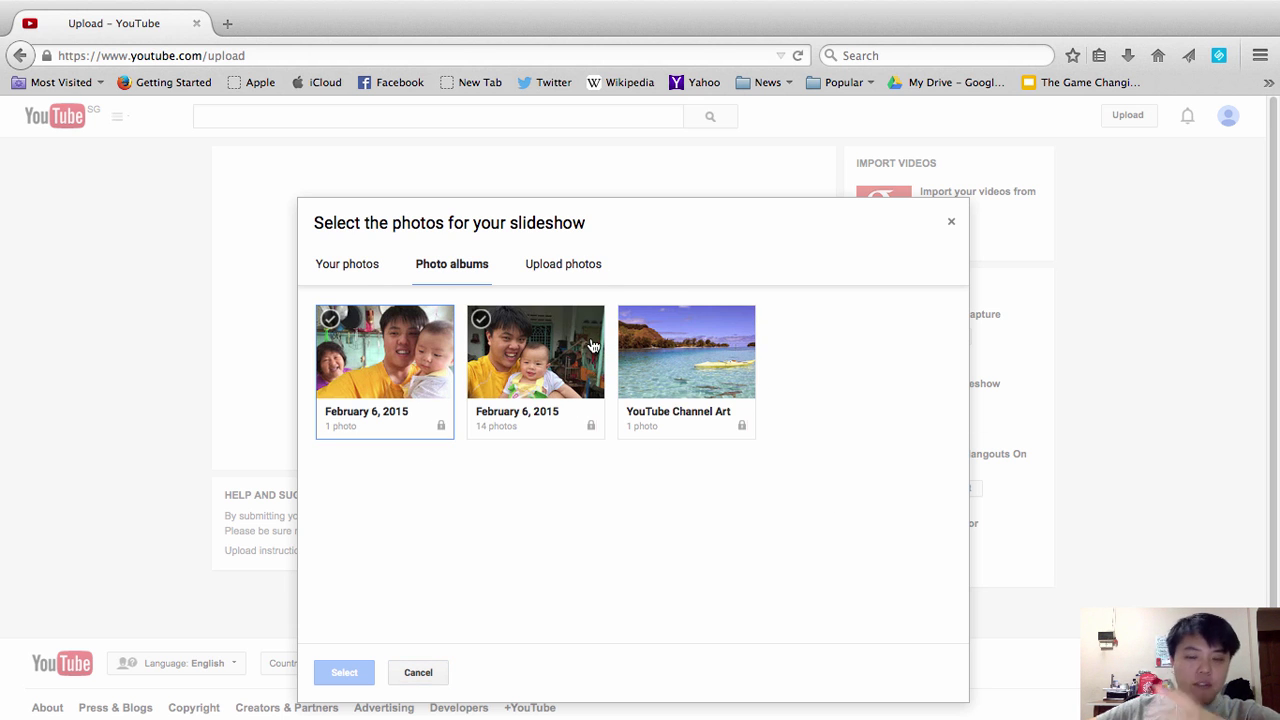
left_click(585, 264)
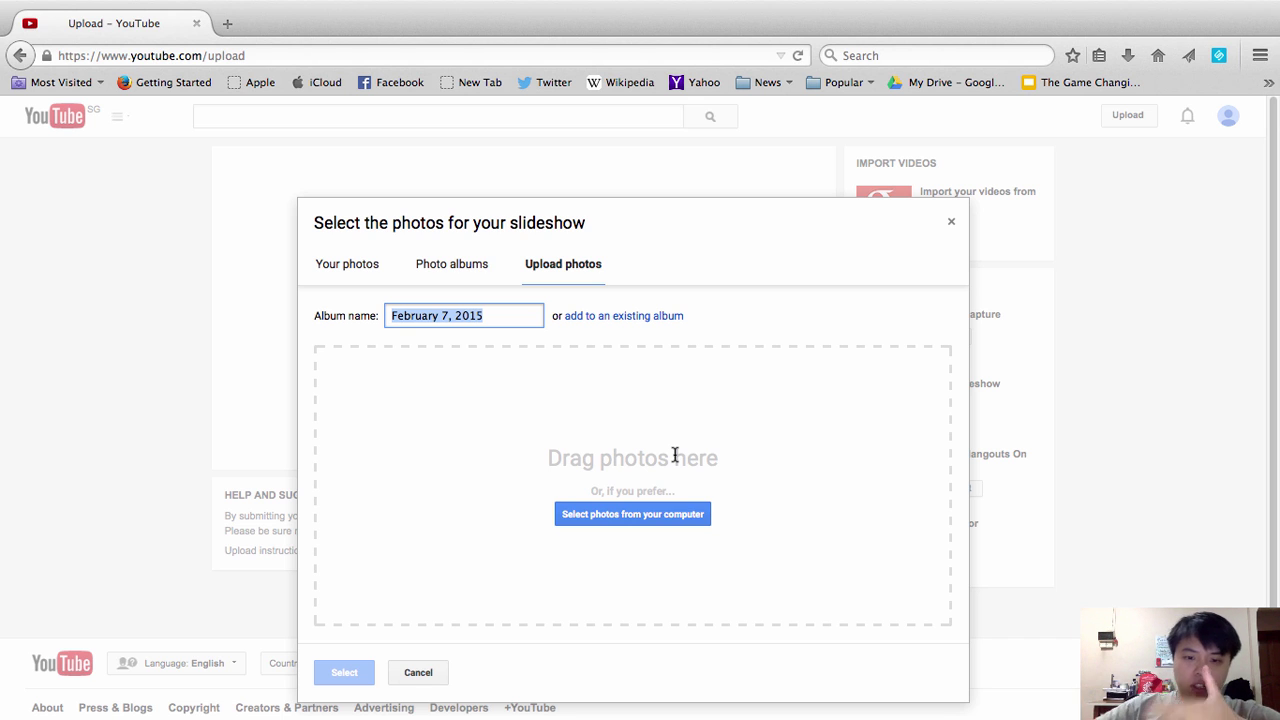
left_click(620, 516)
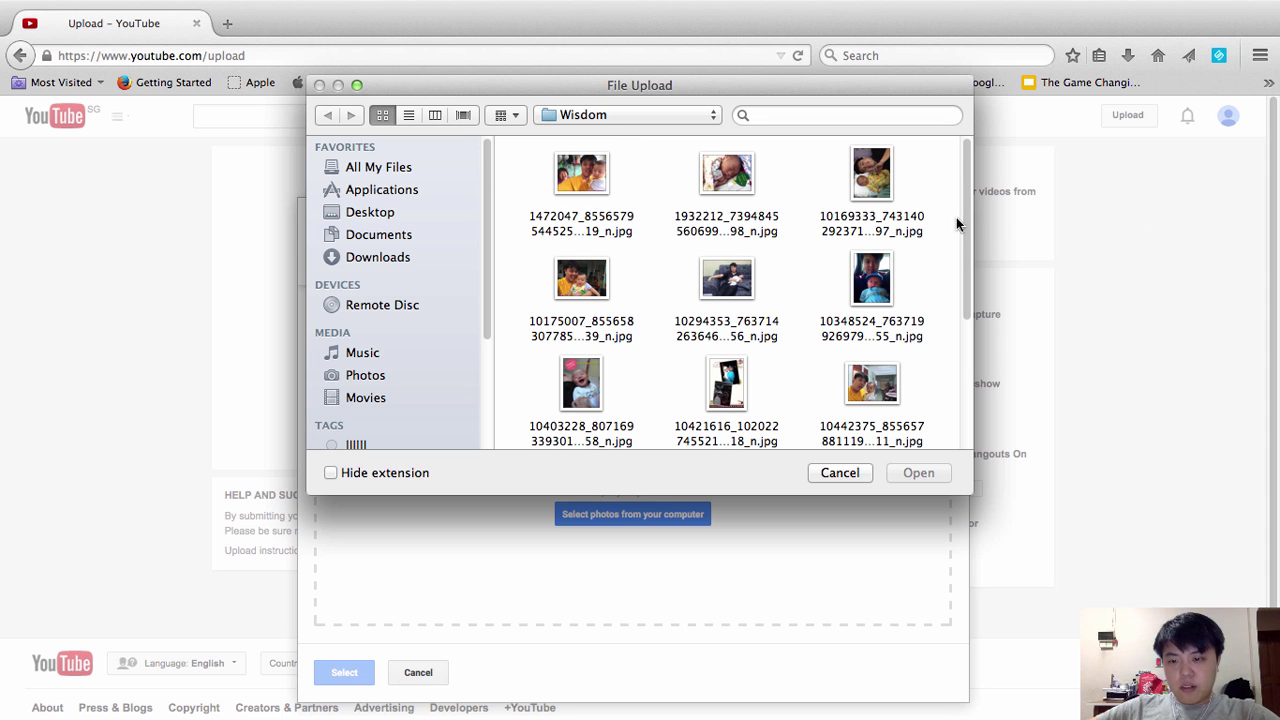
scroll(968, 260, "down", 3)
scroll(960, 367, "up", 3)
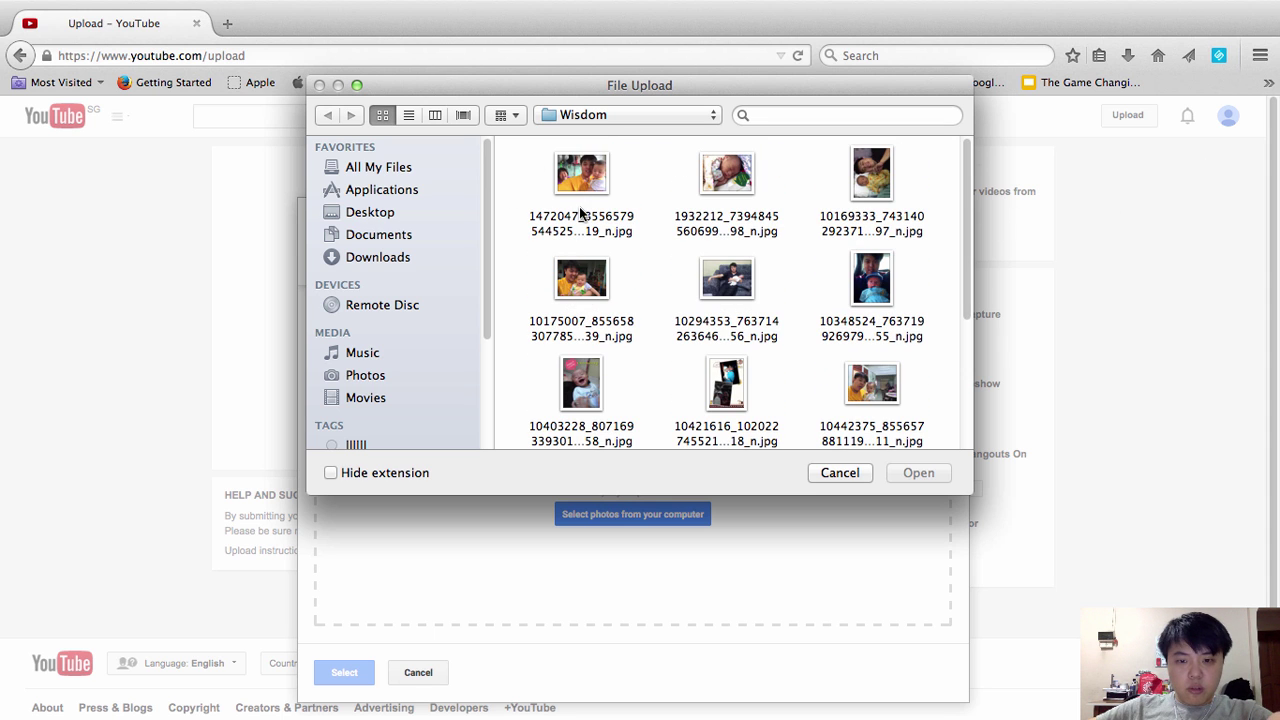
left_click(580, 213)
scroll(964, 322, "down", 5)
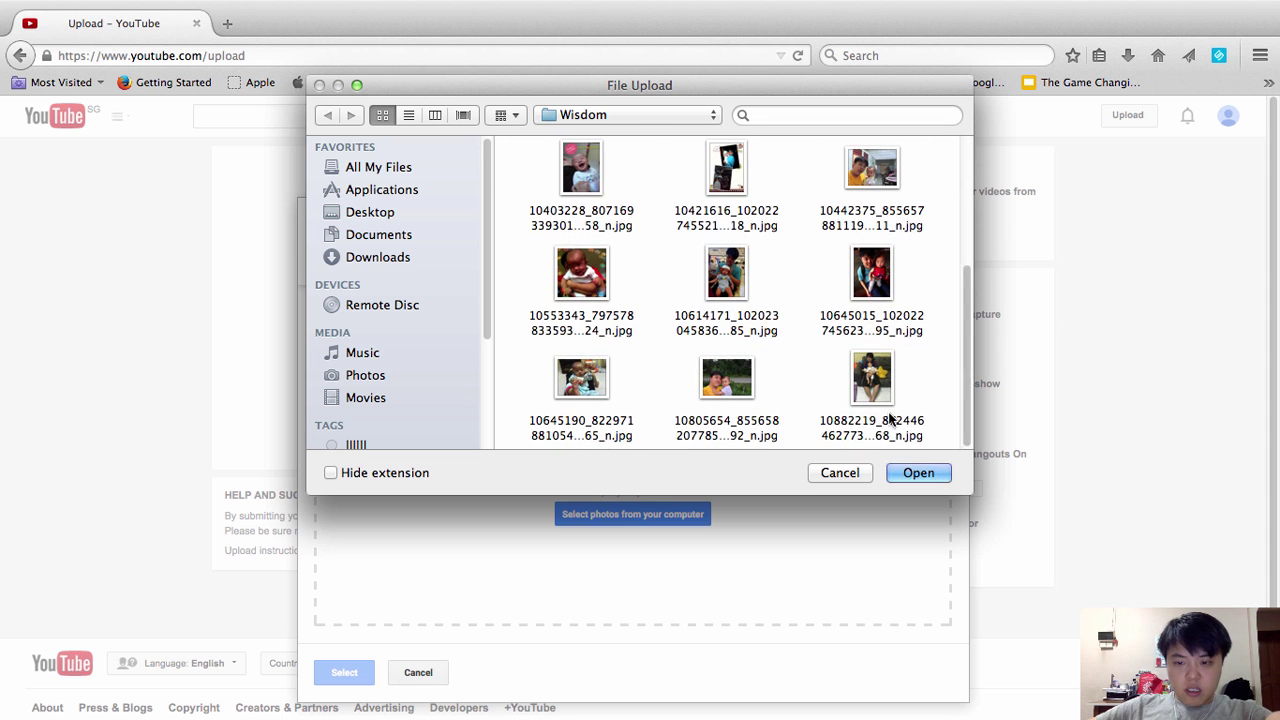
left_click(890, 420, "super")
scroll(929, 334, "up", 5)
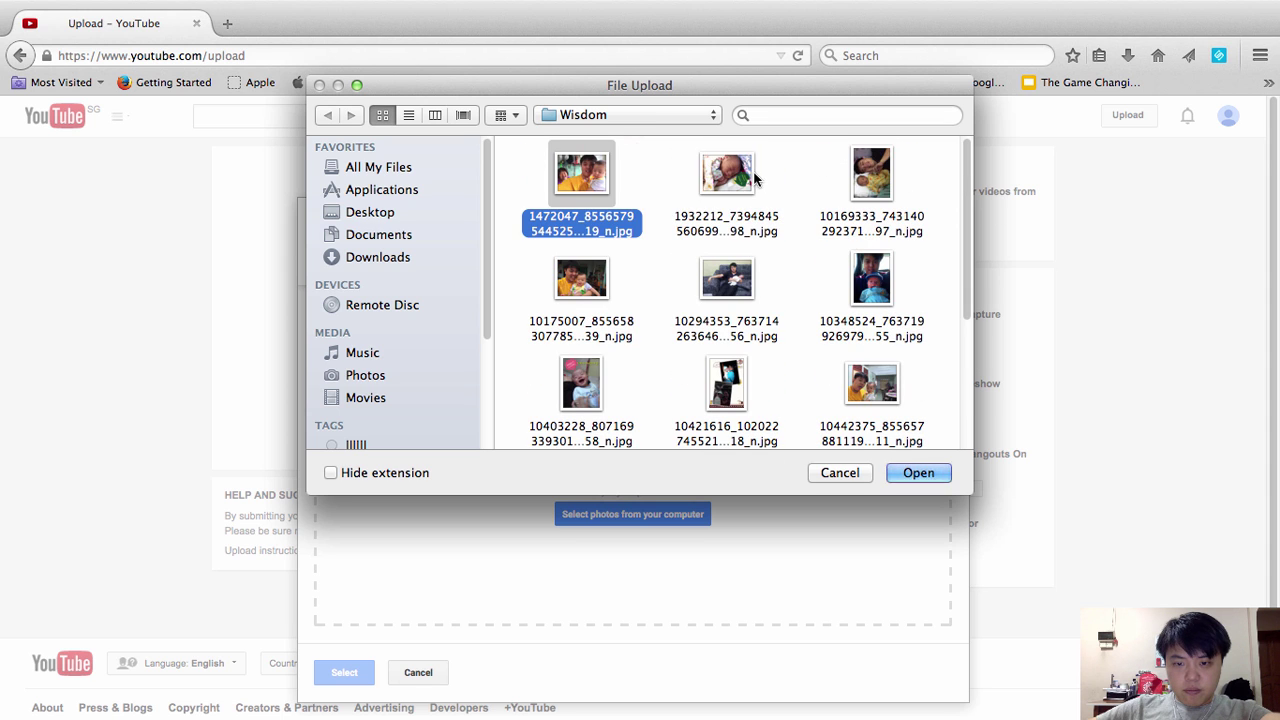
left_click(755, 178, "super")
left_click(880, 180, "super")
left_click(880, 285, "super")
left_click(760, 286, "super")
left_click(600, 285, "super")
left_click(600, 390, "super")
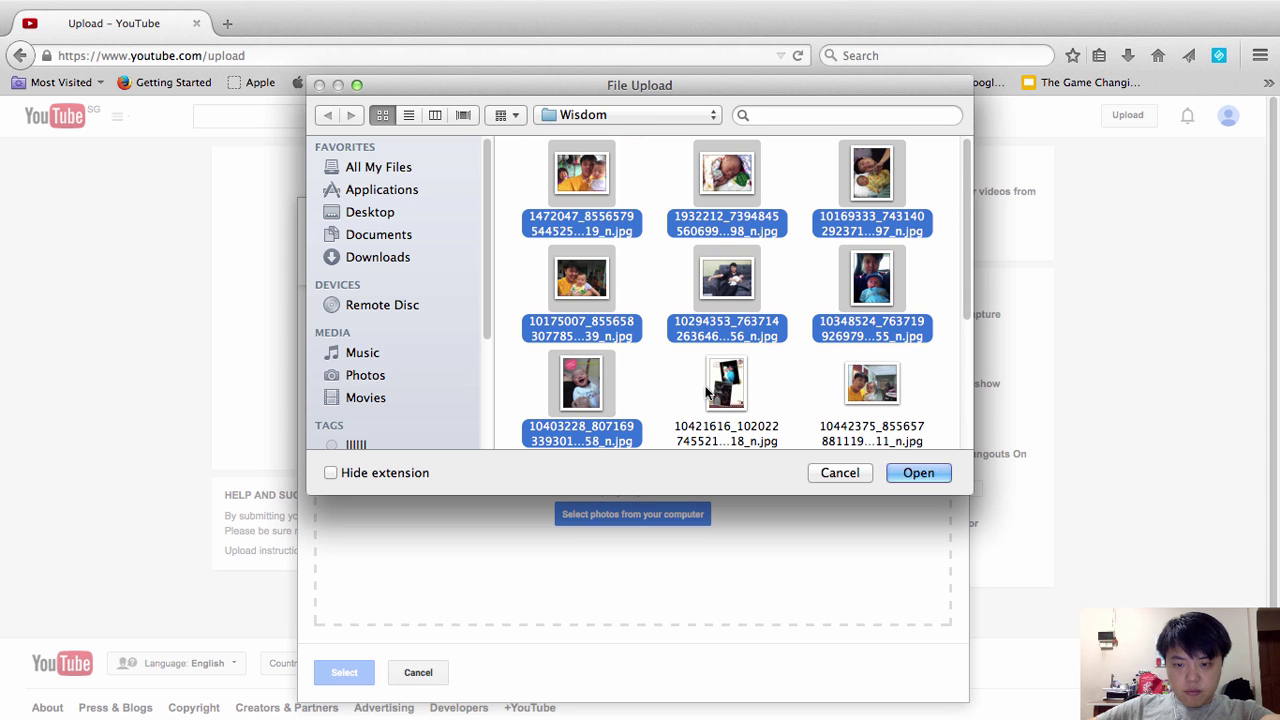
left_click(706, 392, "super")
left_click(872, 385, "super")
left_click(957, 293)
scroll(965, 305, "down", 1)
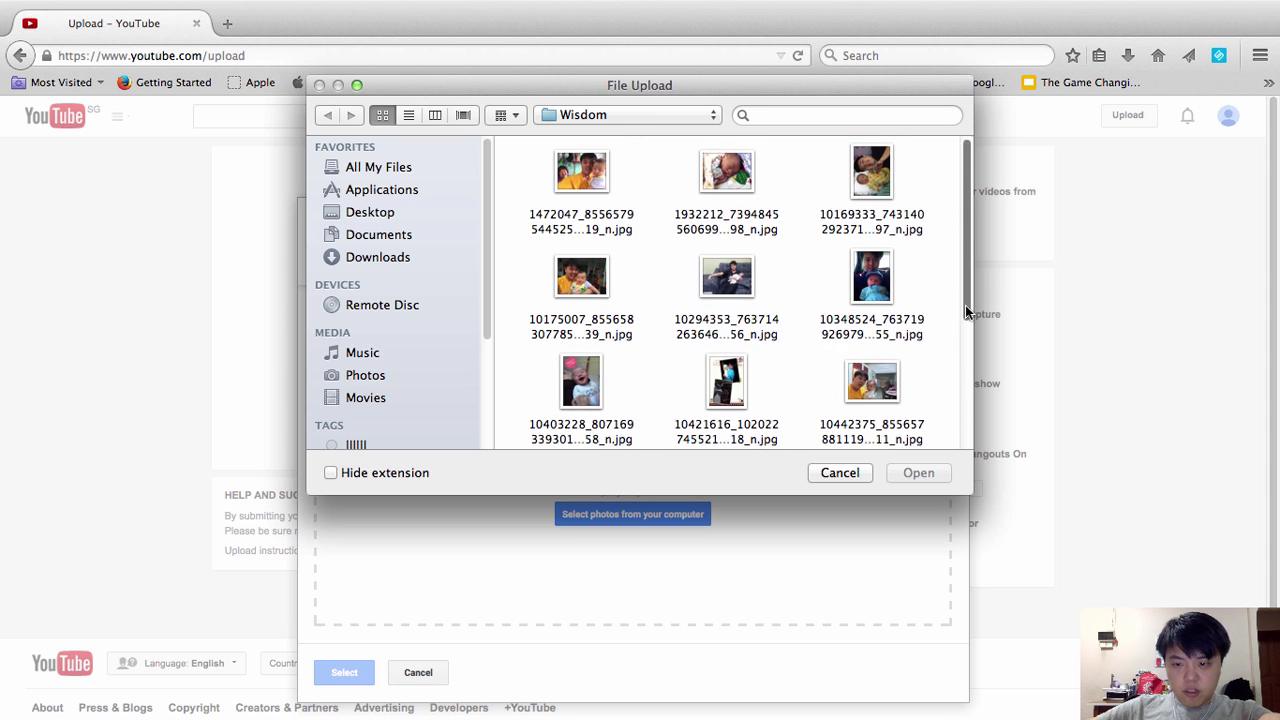
scroll(965, 305, "down", 3)
left_click(840, 473)
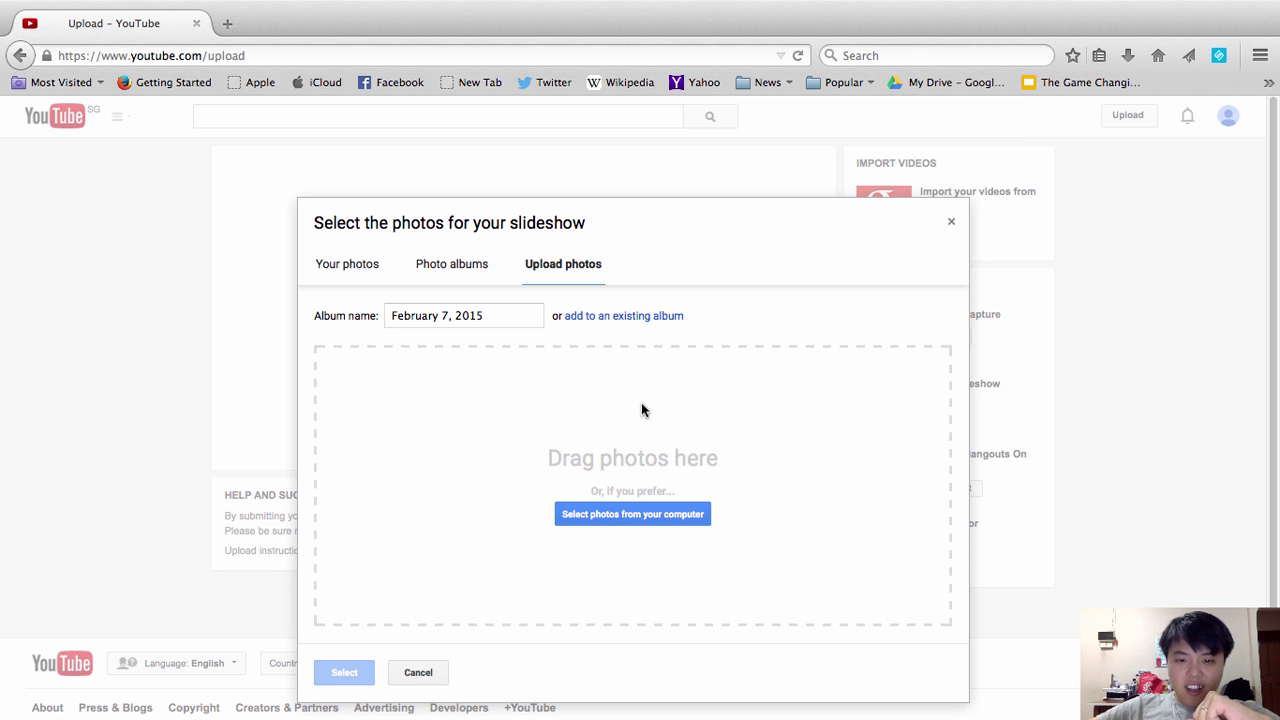
Upload the first nine photos in the computer's photo folder for the slideshow
left_click(660, 514)
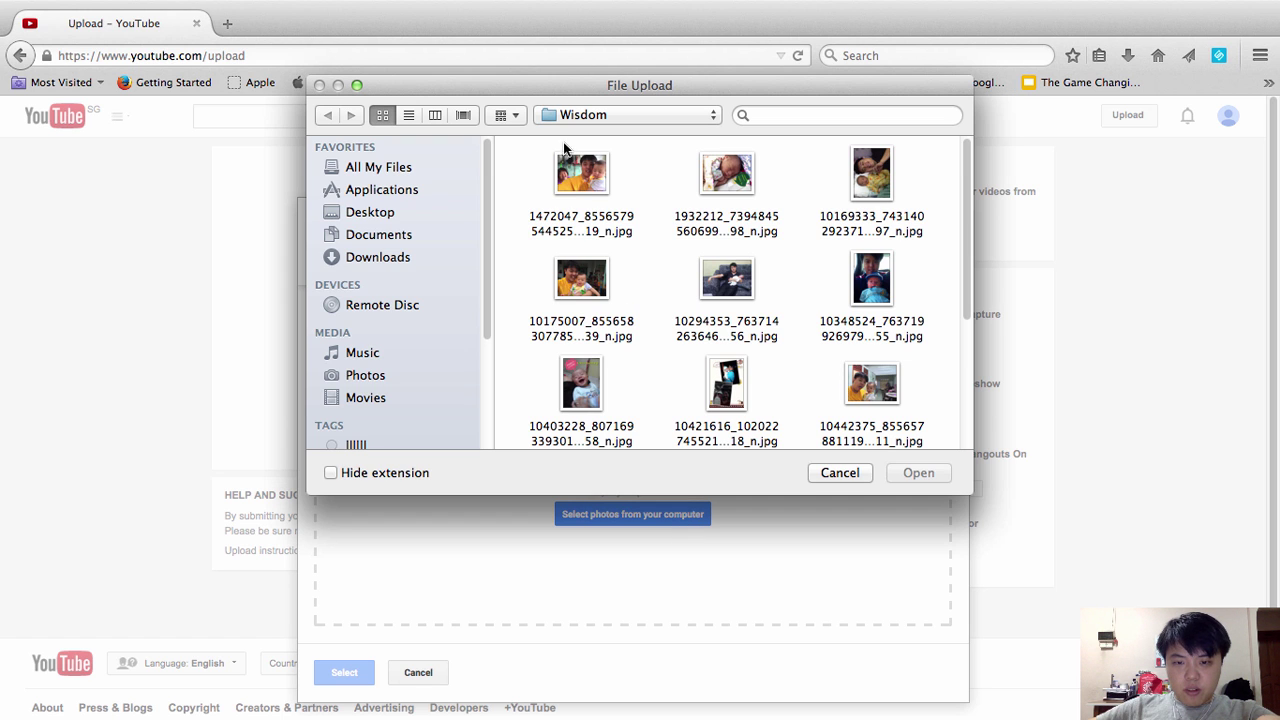
left_click(577, 190)
left_click(727, 190, "super")
left_click(872, 180, "super")
left_click(872, 285, "super")
left_click(727, 285, "super")
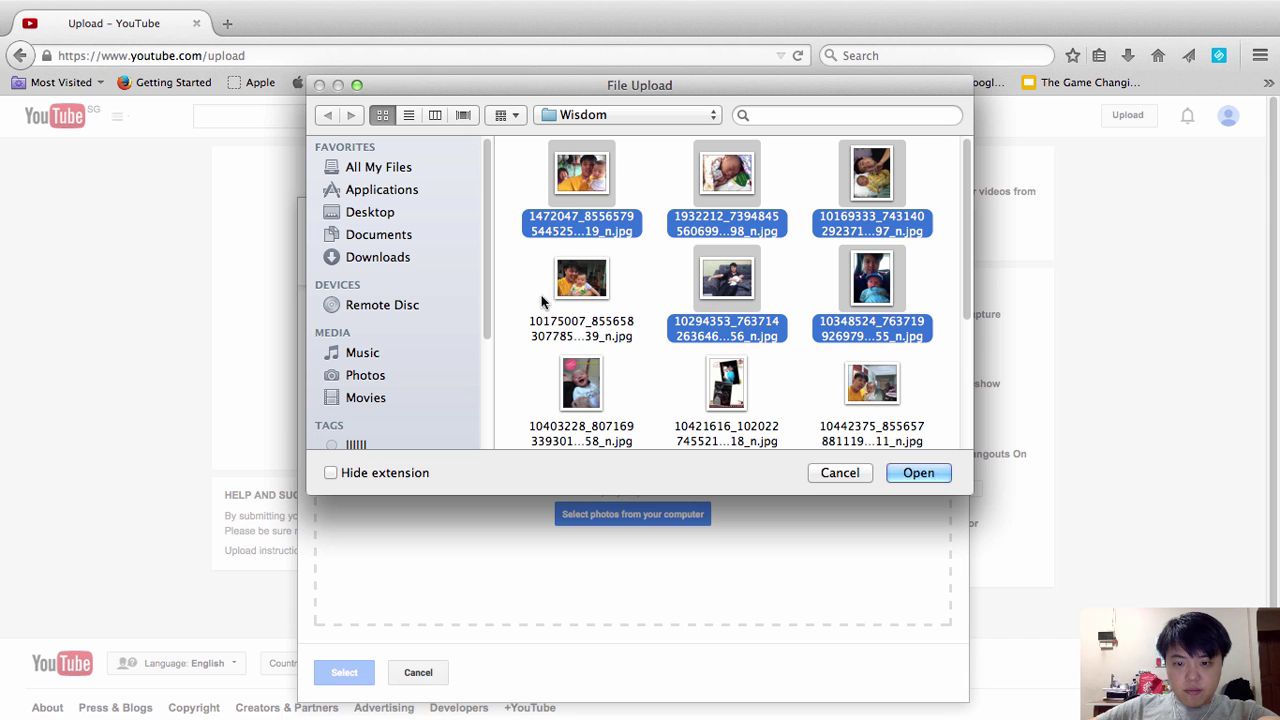
left_click(560, 300, "super")
left_click(578, 382, "super")
left_click(660, 385, "super")
left_click(872, 390, "super")
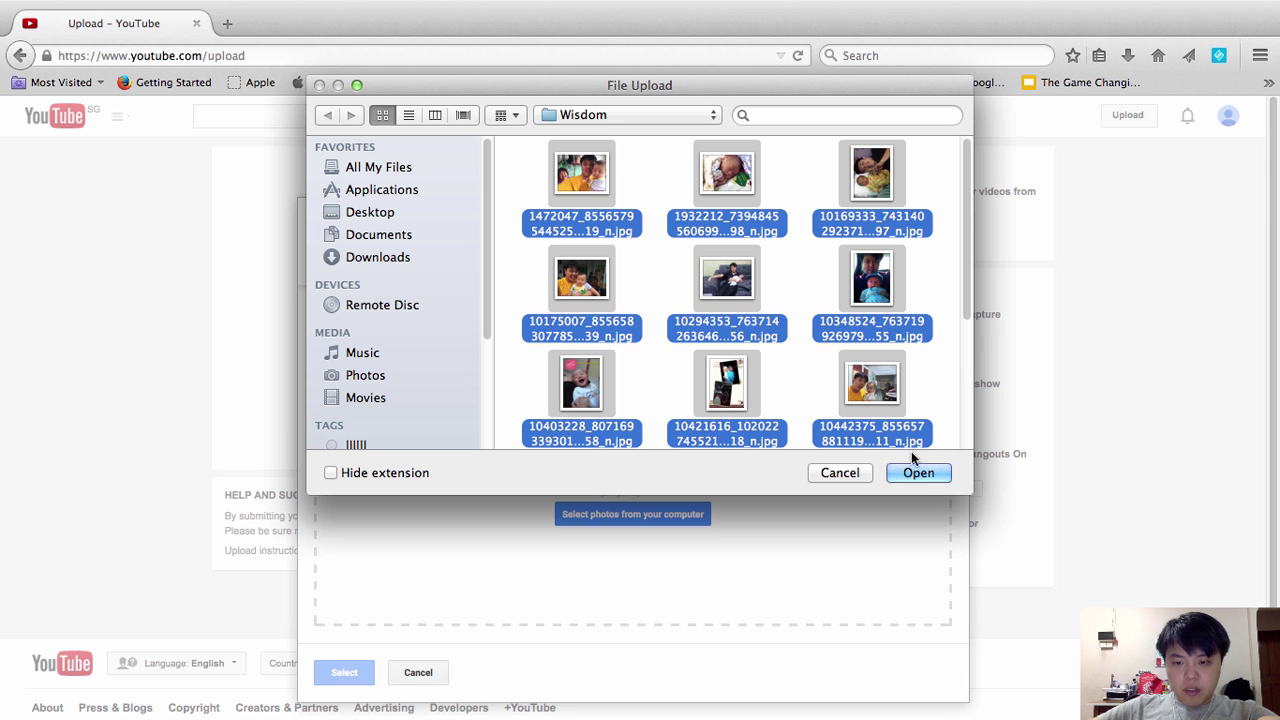
left_click(920, 474)
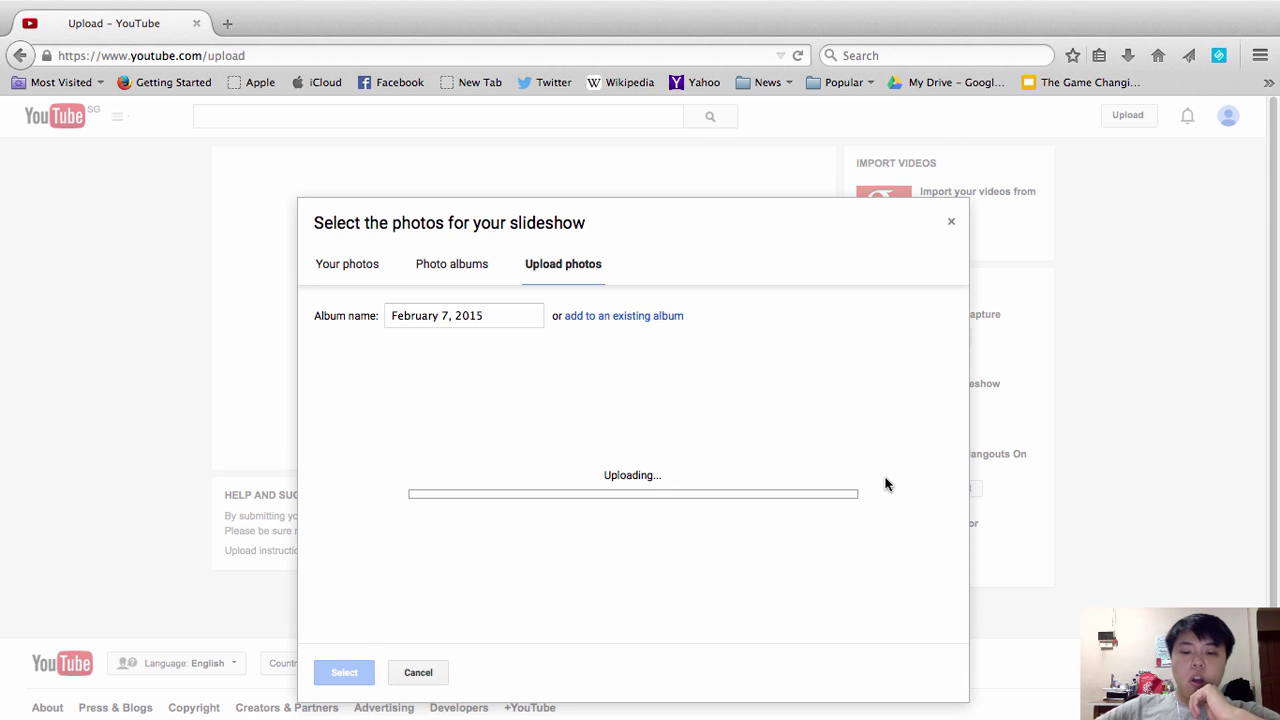
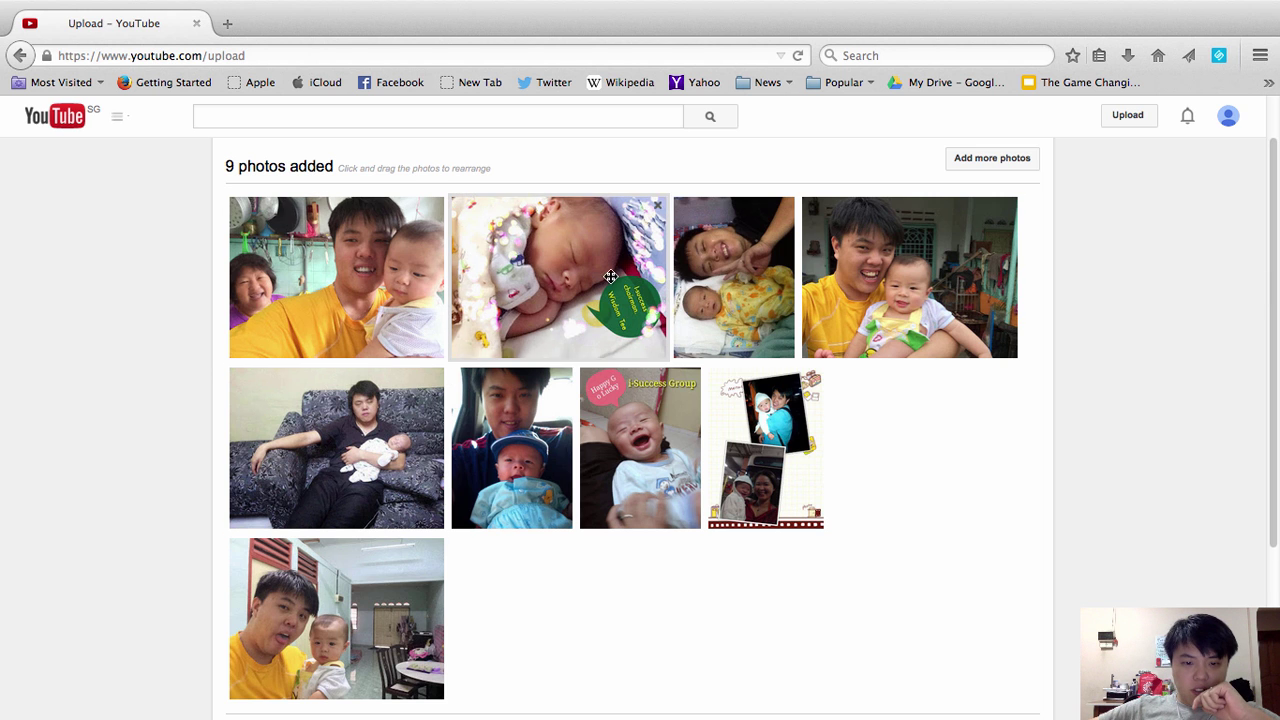
Rearrange the photos: man lying beside the baby first, car photo second, sleeping baby with the green speech bubble sixth
left_click_drag(1266, 466, 1252, 592)
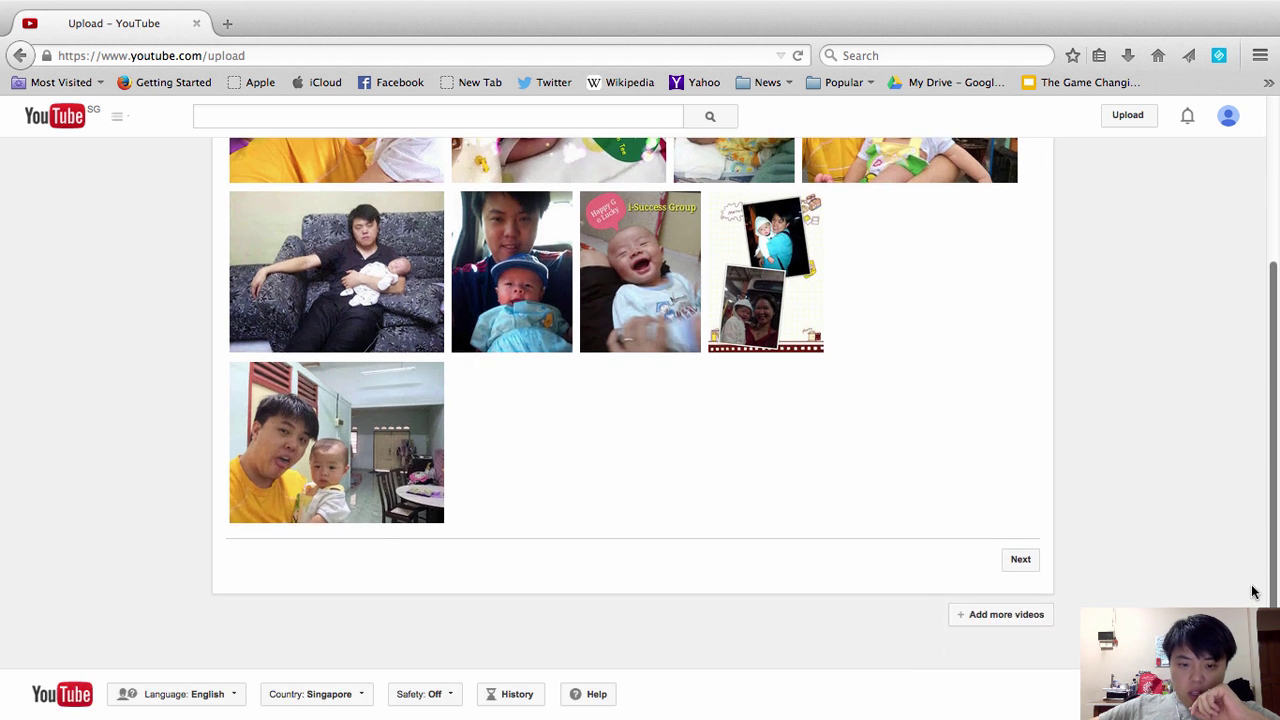
scroll(1252, 592, "up", 5)
scroll(1257, 428, "down", 1)
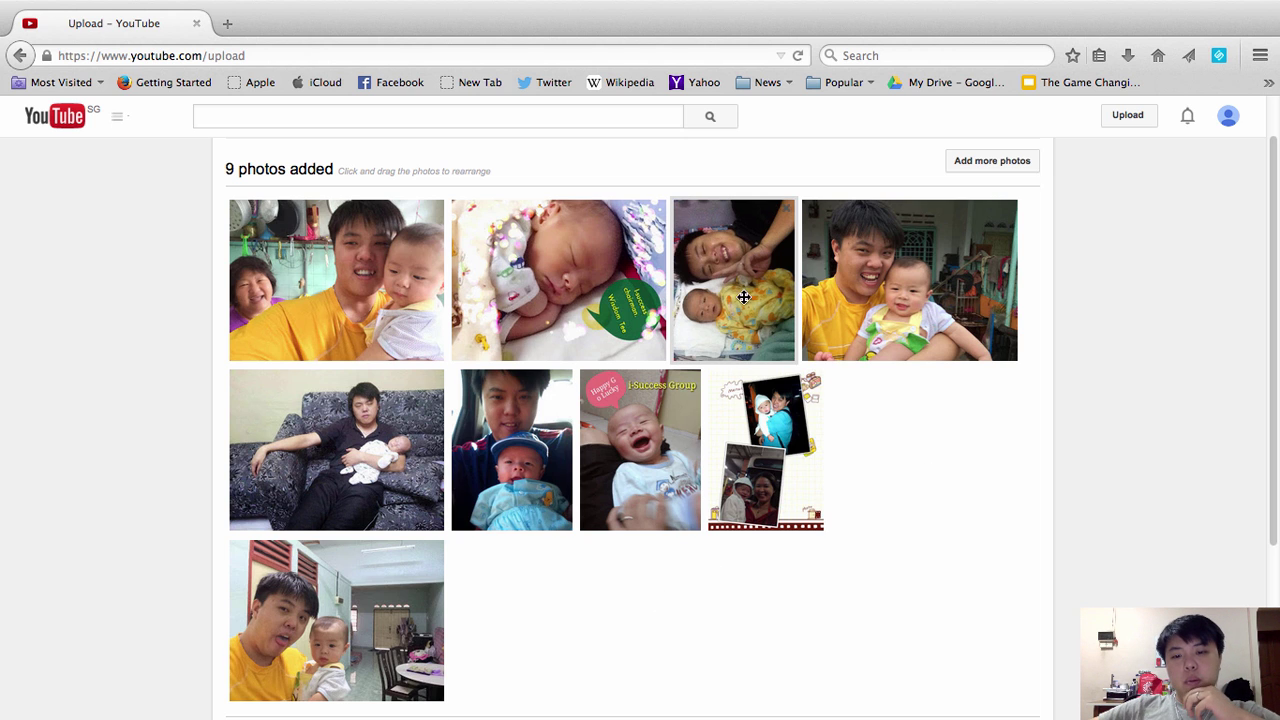
left_click_drag(727, 298, 285, 290)
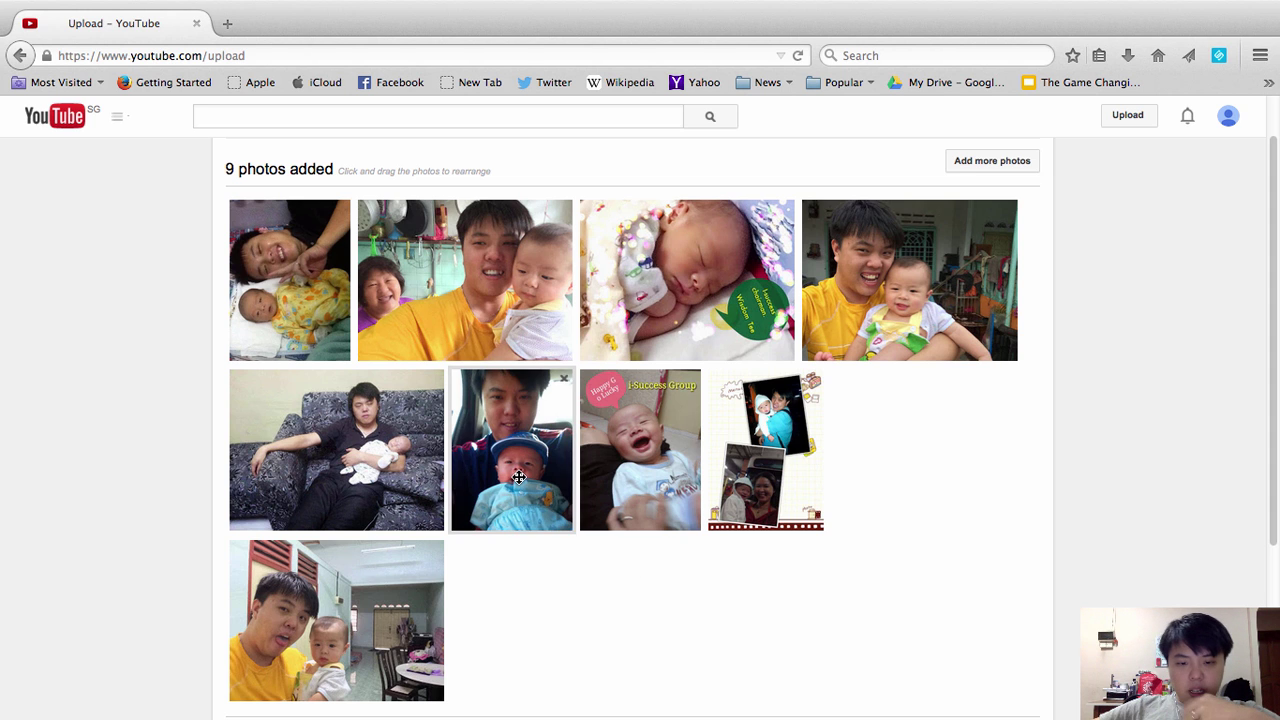
left_click_drag(519, 477, 420, 295)
left_click_drag(883, 278, 600, 470)
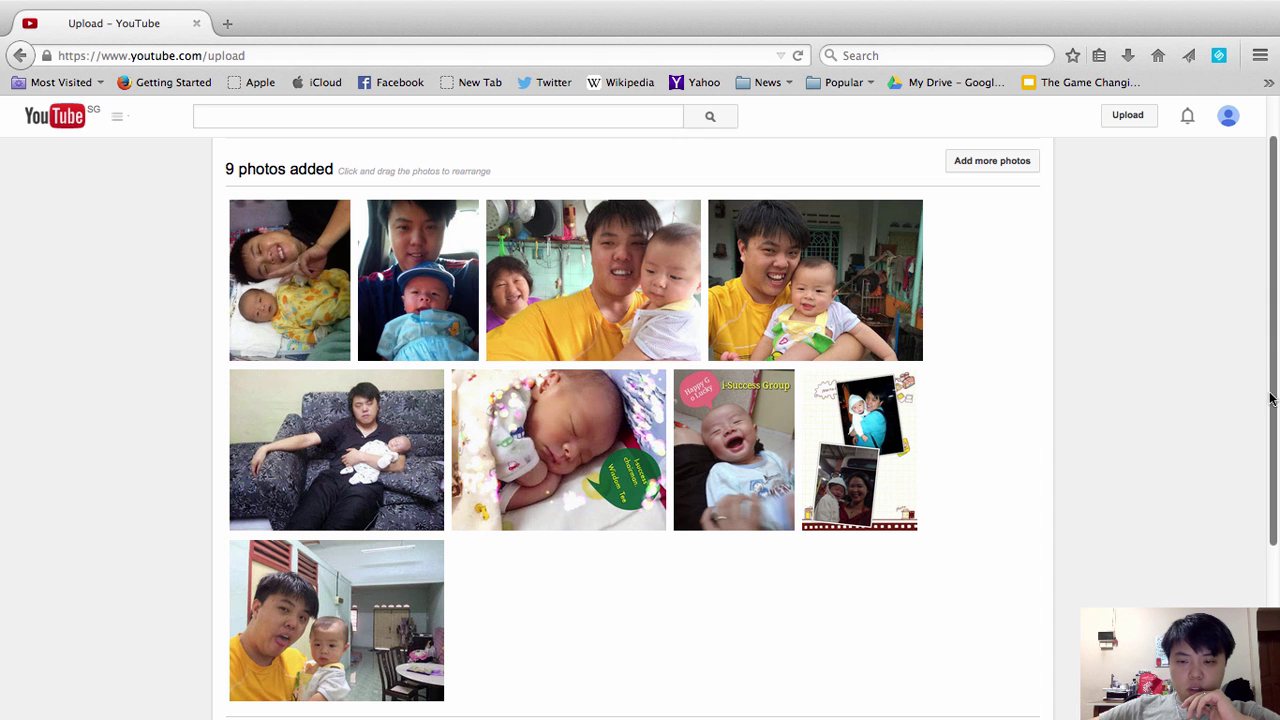
Accept the photo order and continue to the slideshow's edit settings
scroll(1271, 397, "down", 4)
scroll(1257, 514, "up", 1)
scroll(1248, 470, "down", 2)
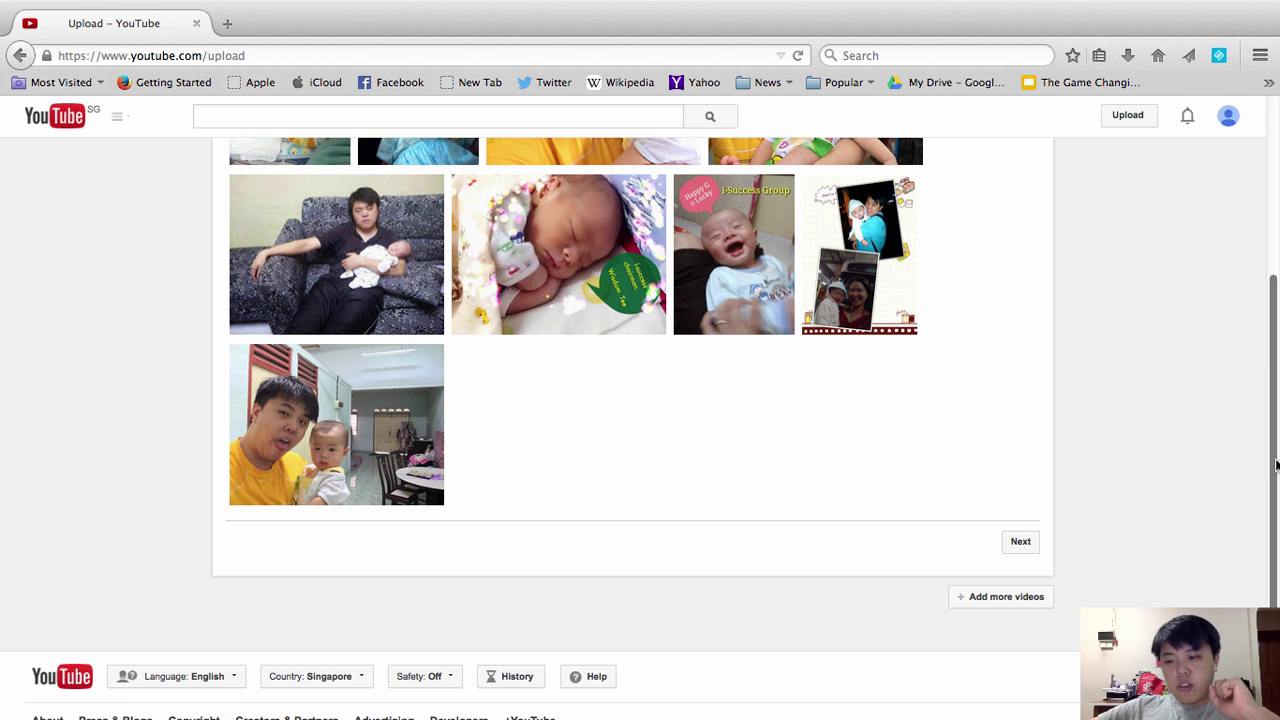
left_click_drag(1276, 457, 1275, 490)
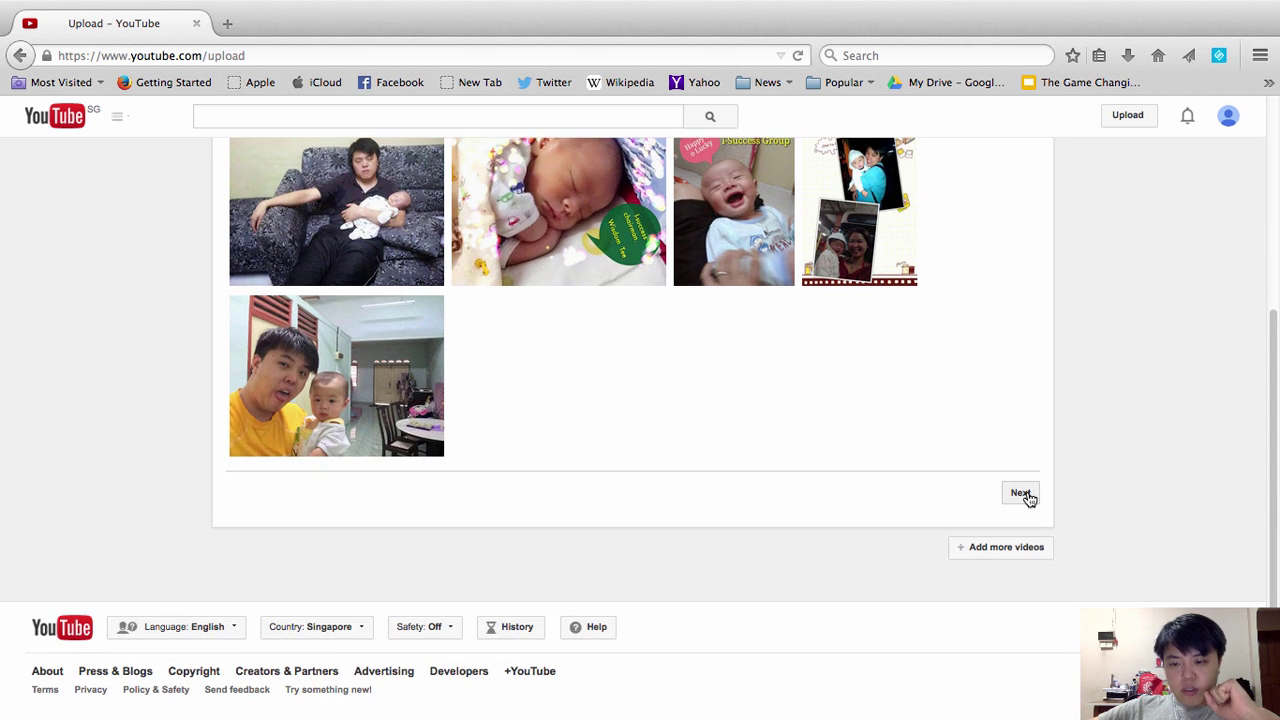
left_click(1021, 493)
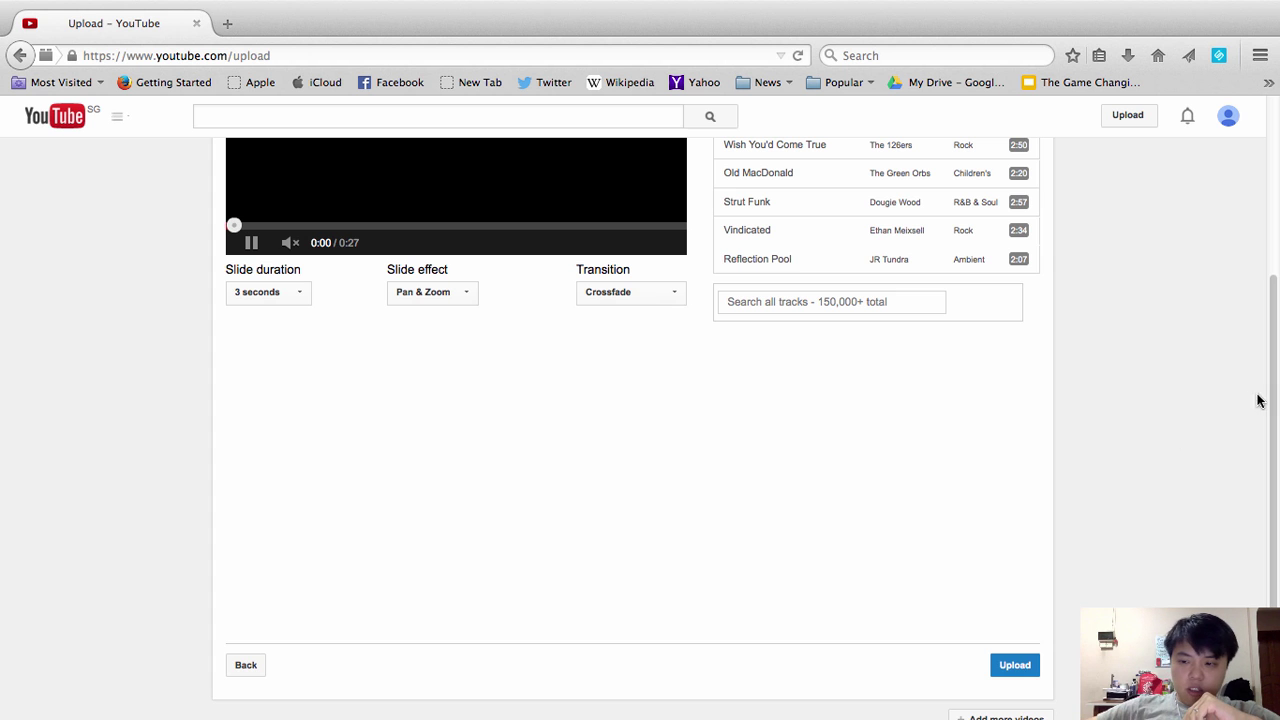
Set the slide duration to 4 seconds and keep Pan & Zoom as the slide effect
left_click_drag(1275, 400, 1278, 260)
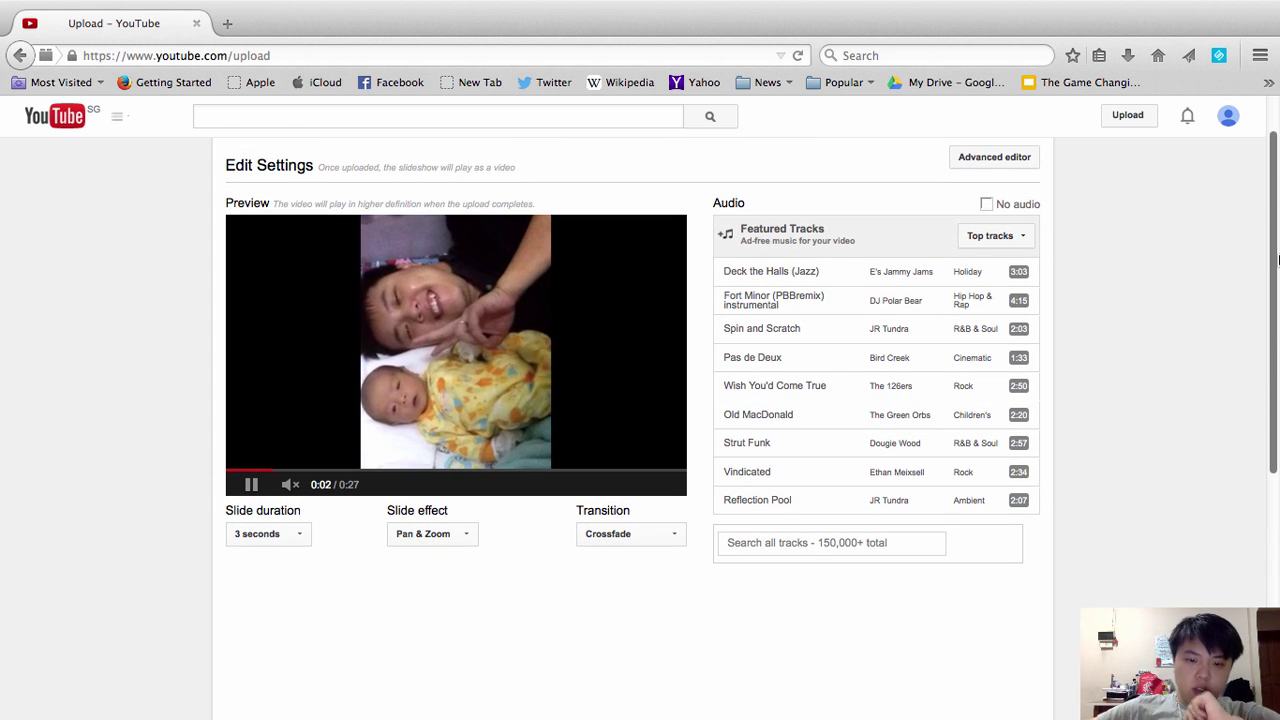
left_click(301, 538)
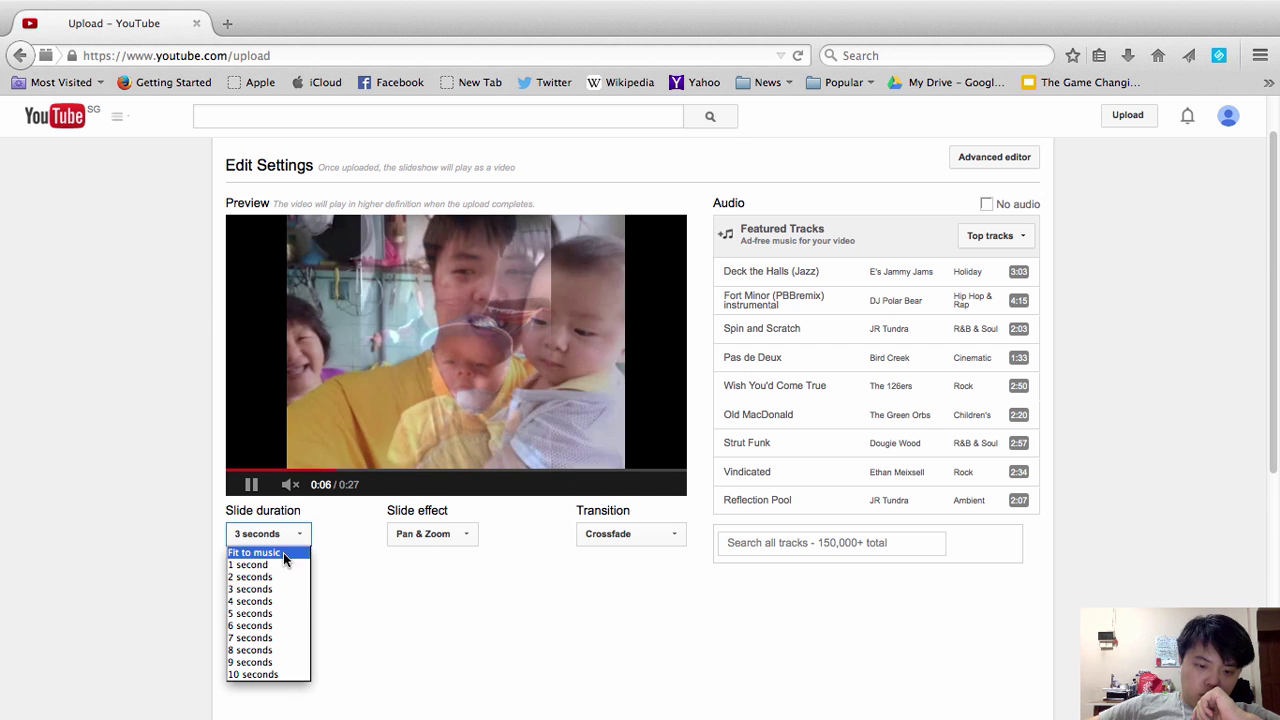
left_click(265, 601)
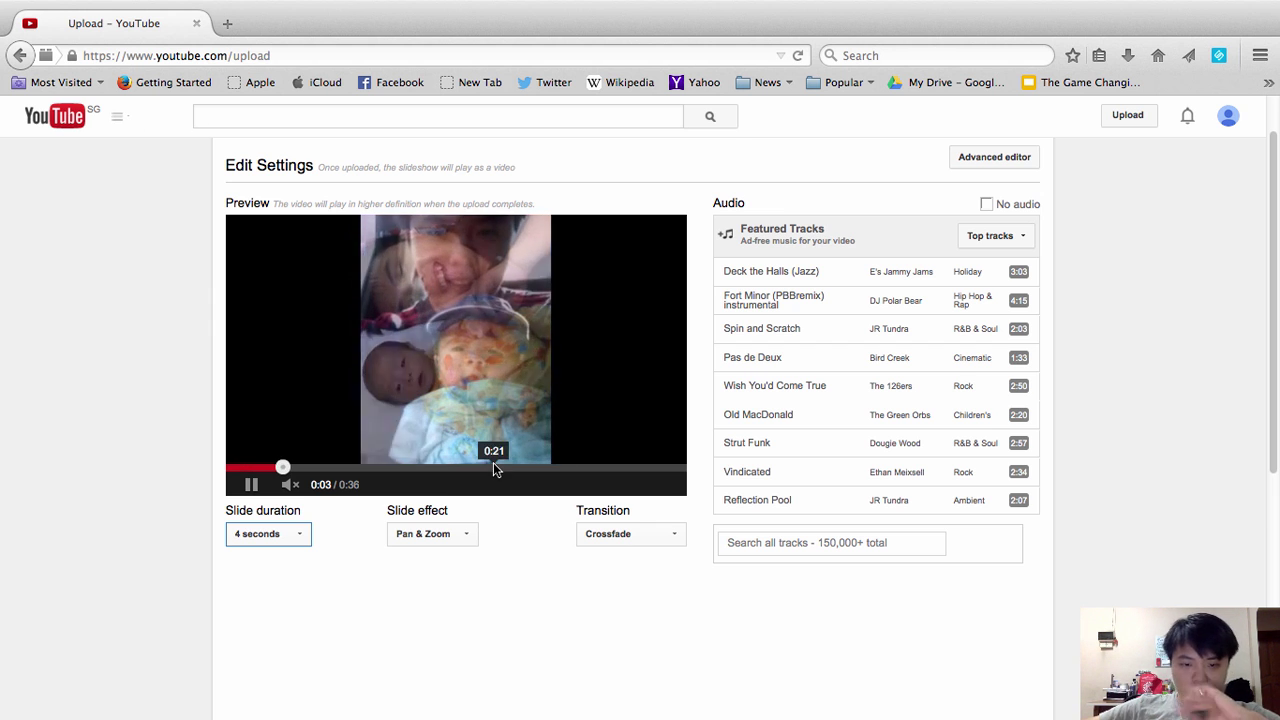
left_click(466, 536)
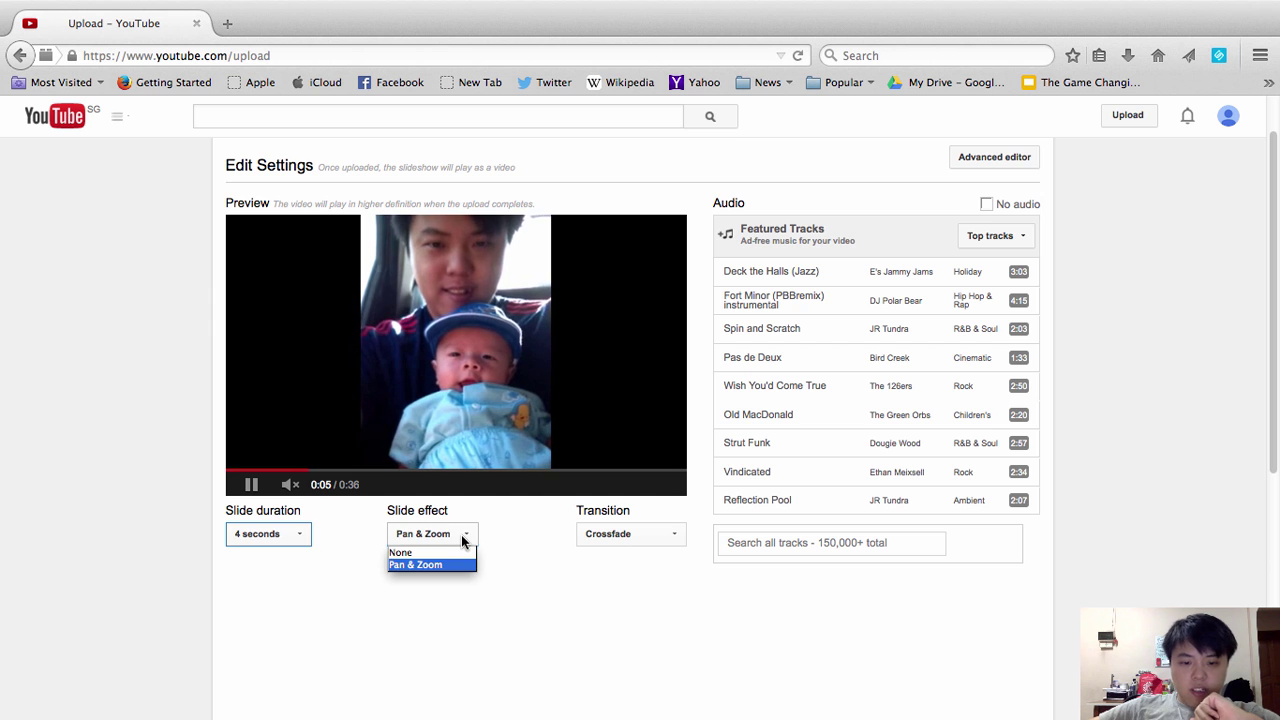
left_click(469, 540)
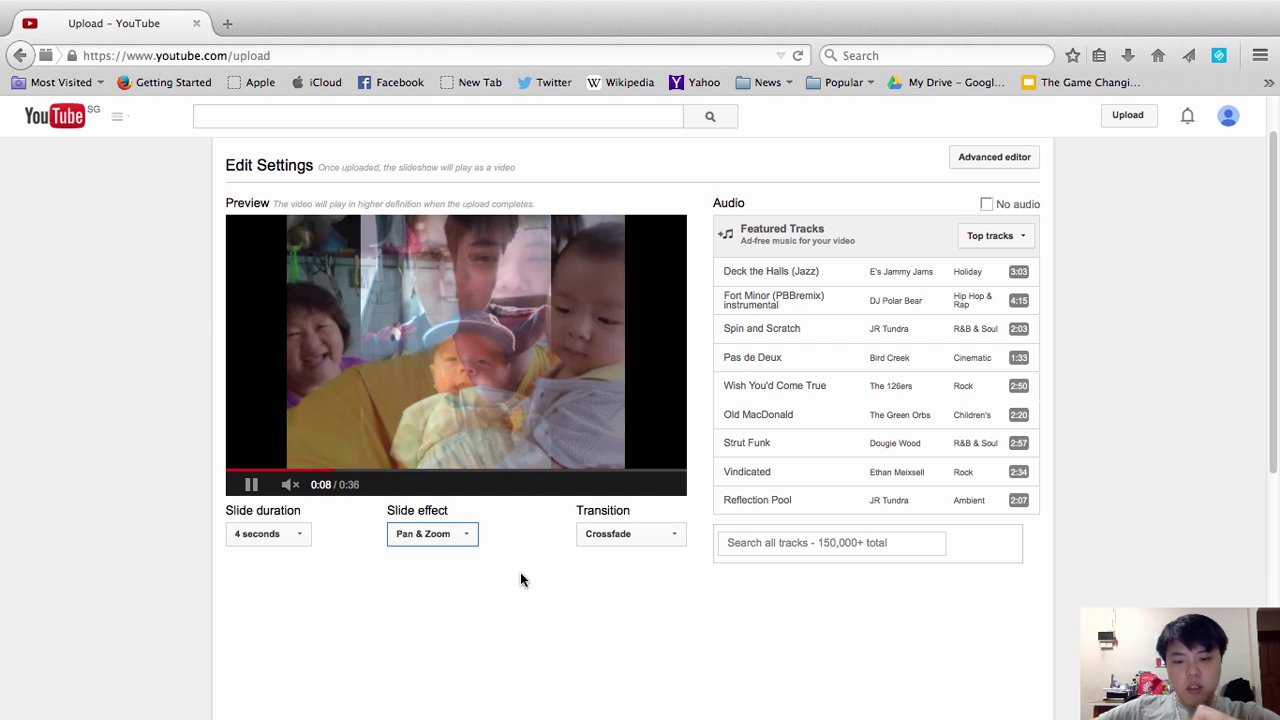
Set the slideshow's transition to Heart and pause the preview
left_click(672, 541)
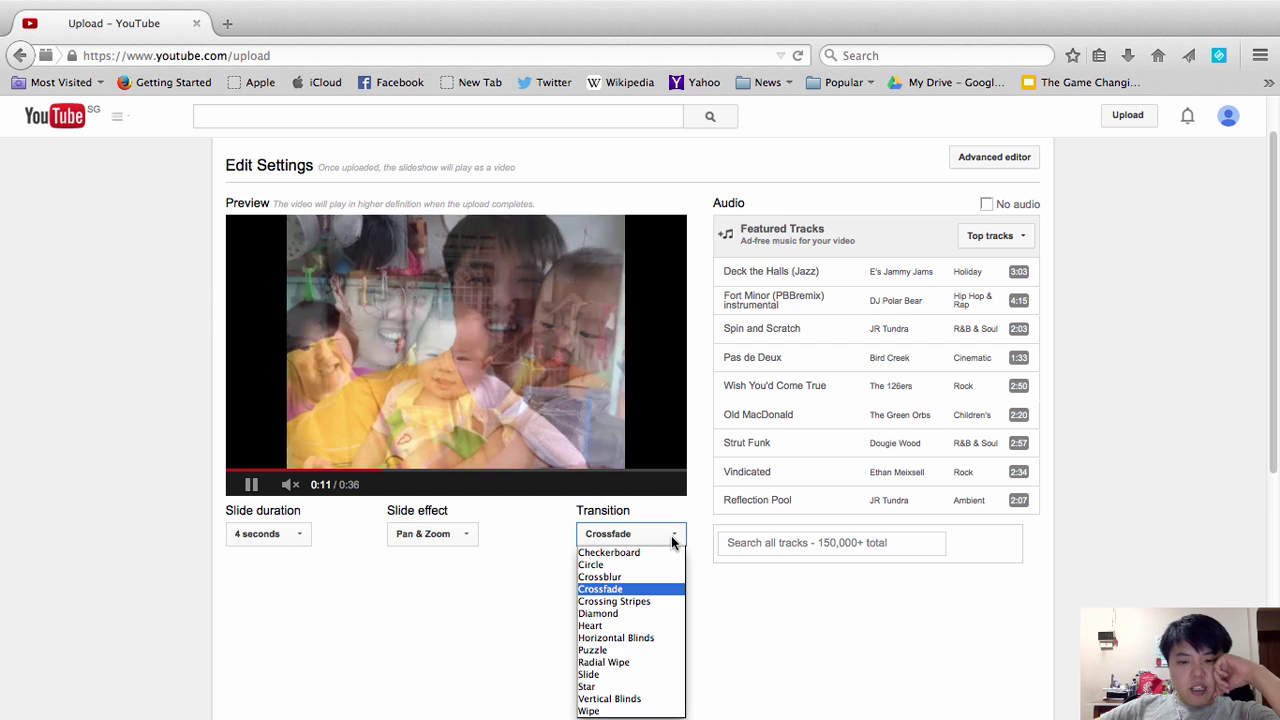
left_click(672, 541)
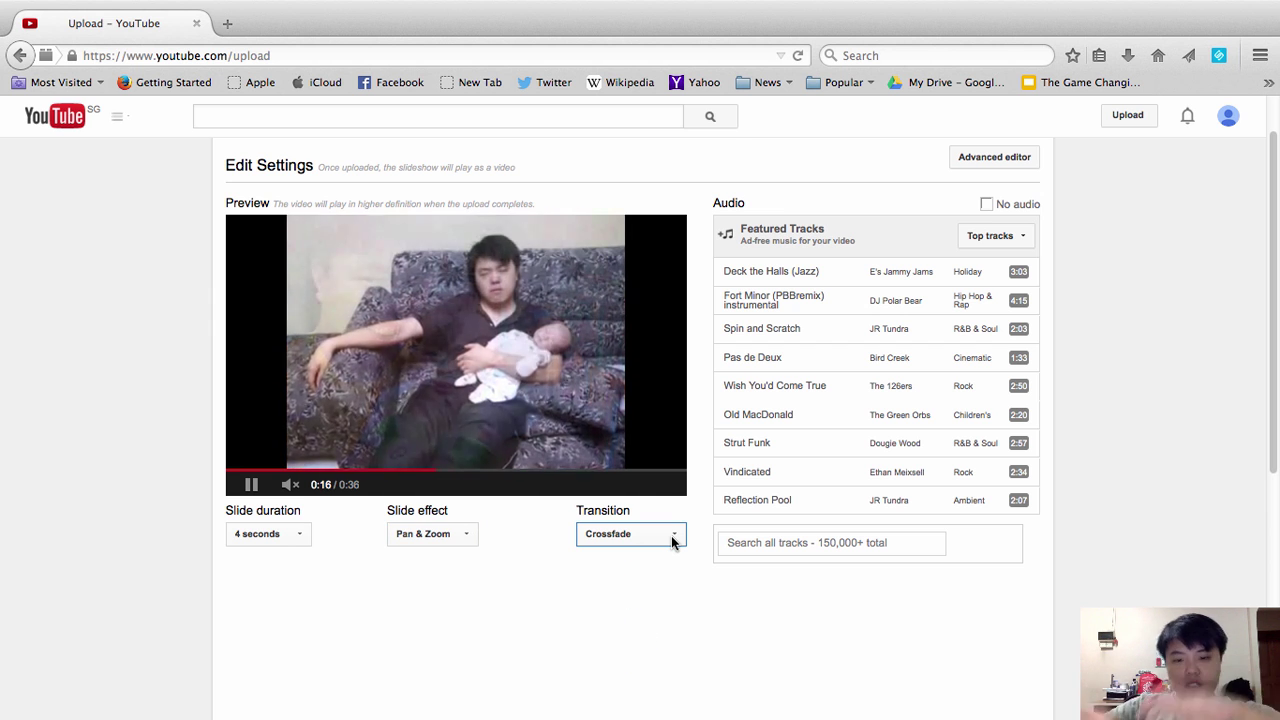
left_click(672, 541)
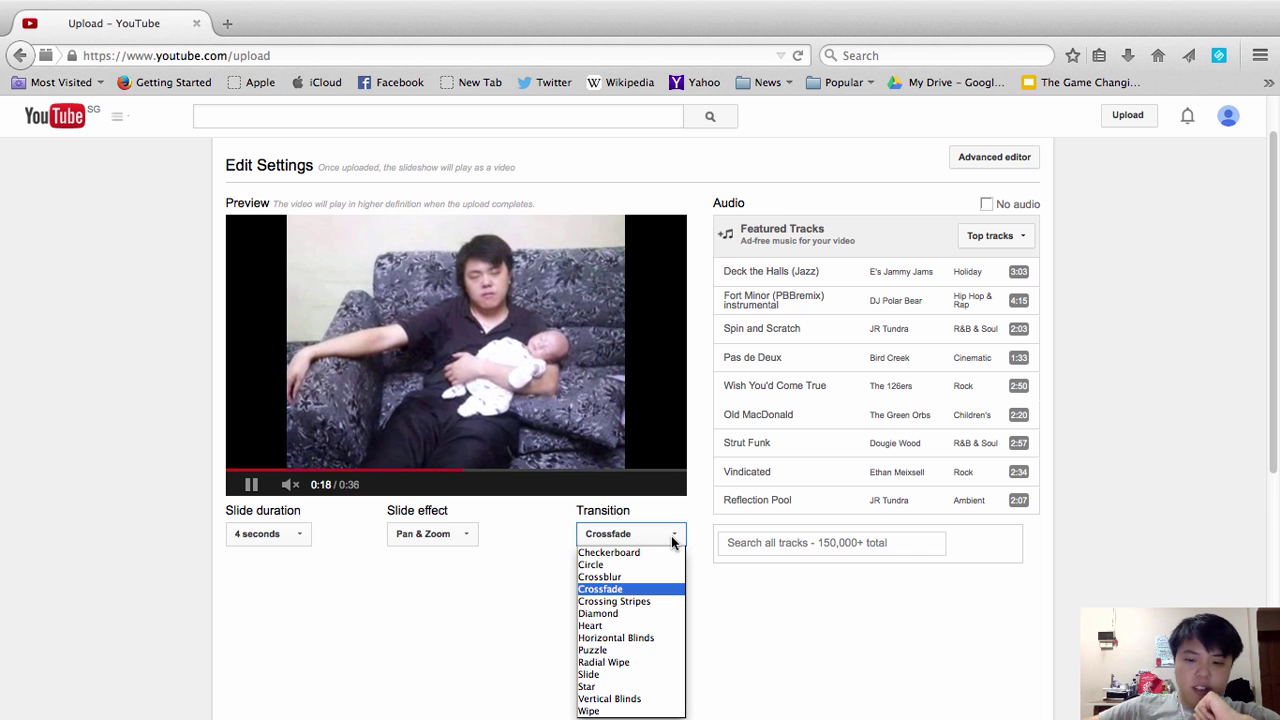
left_click(674, 540)
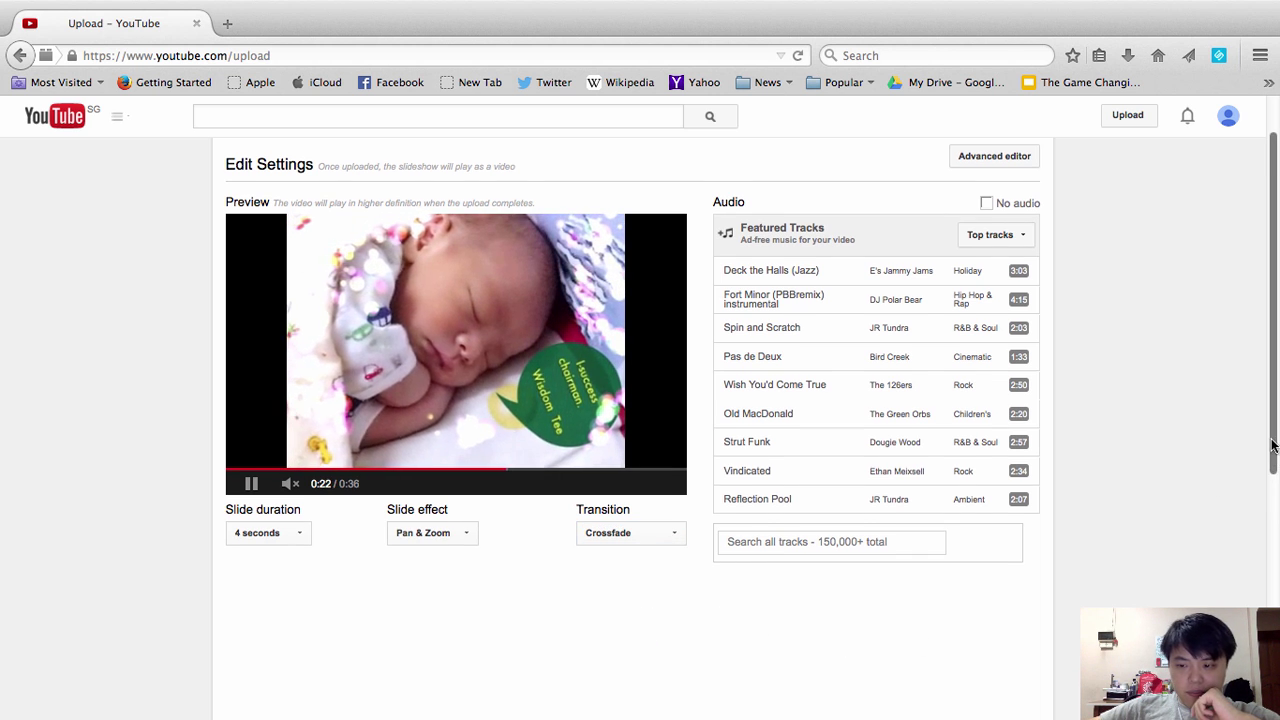
left_click_drag(1277, 395, 1275, 510)
left_click(663, 431)
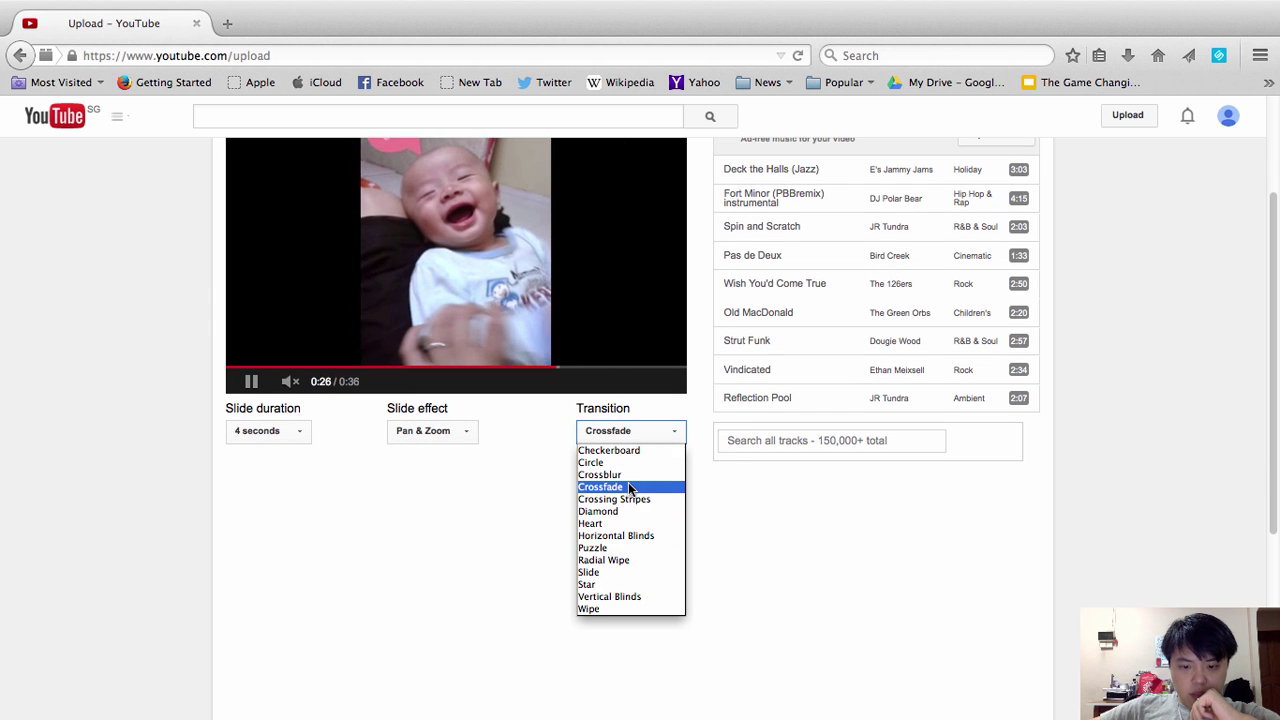
left_click(615, 523)
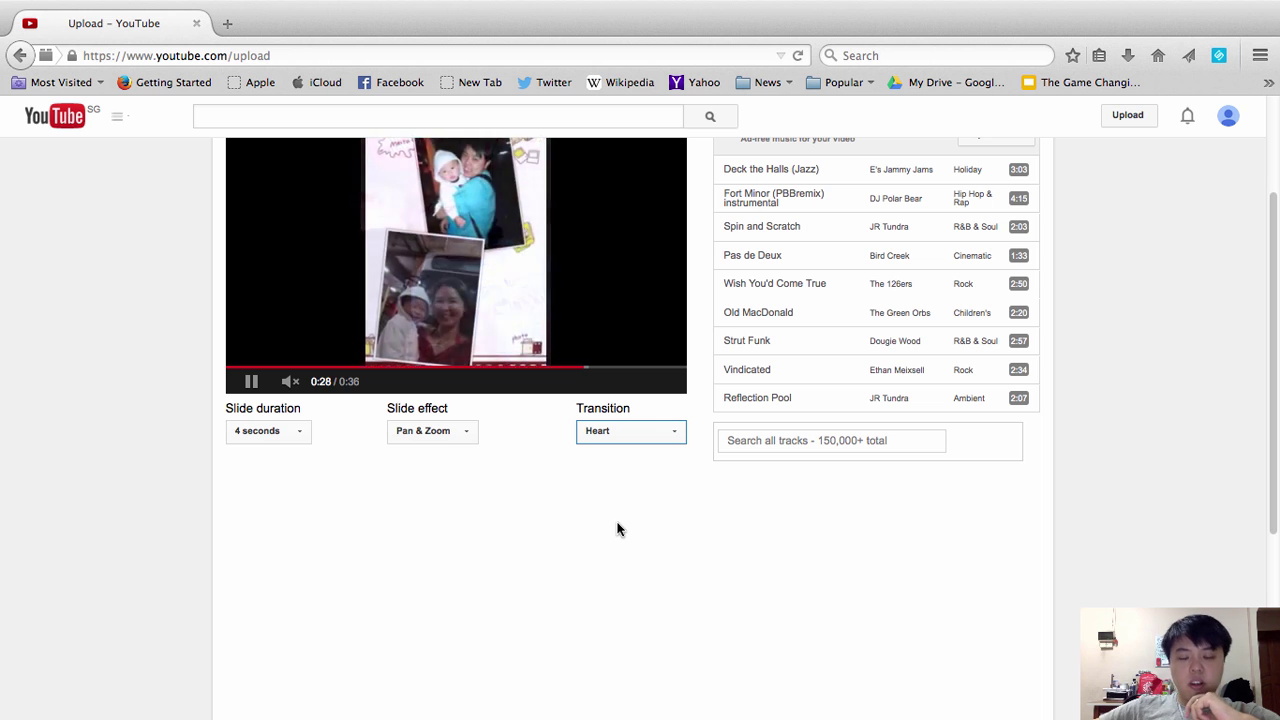
left_click_drag(1275, 301, 1275, 238)
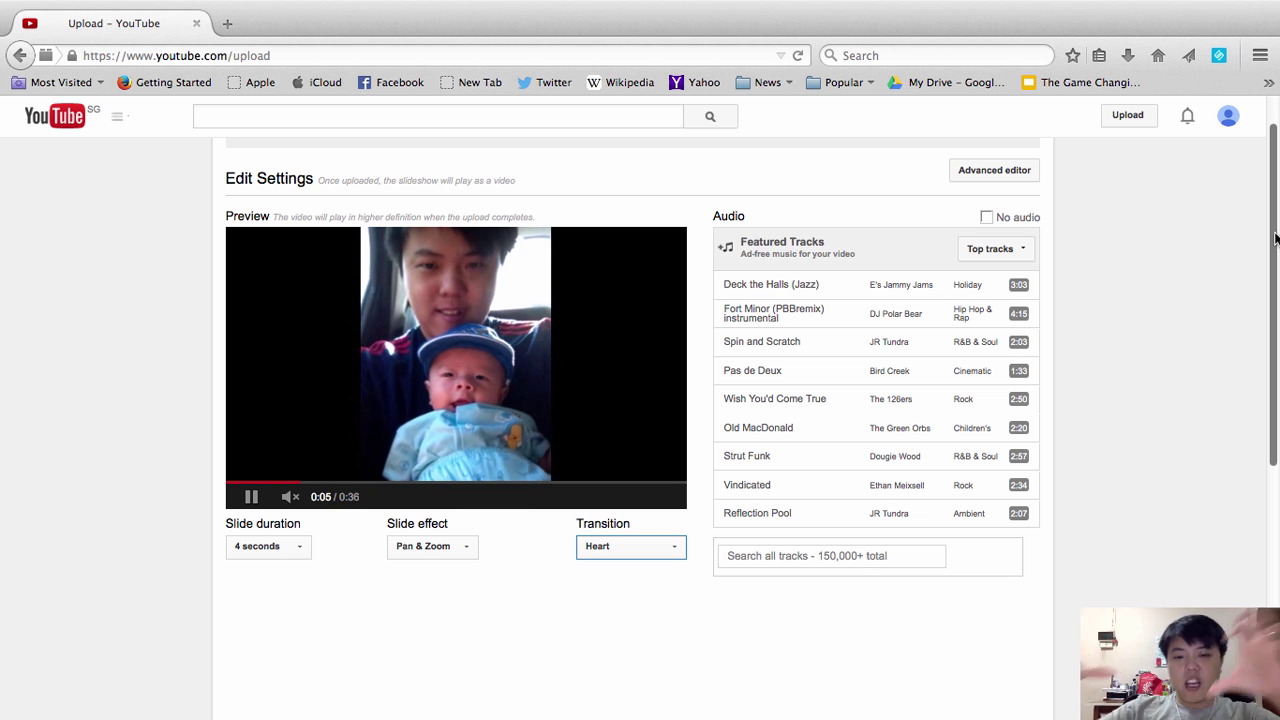
left_click(253, 497)
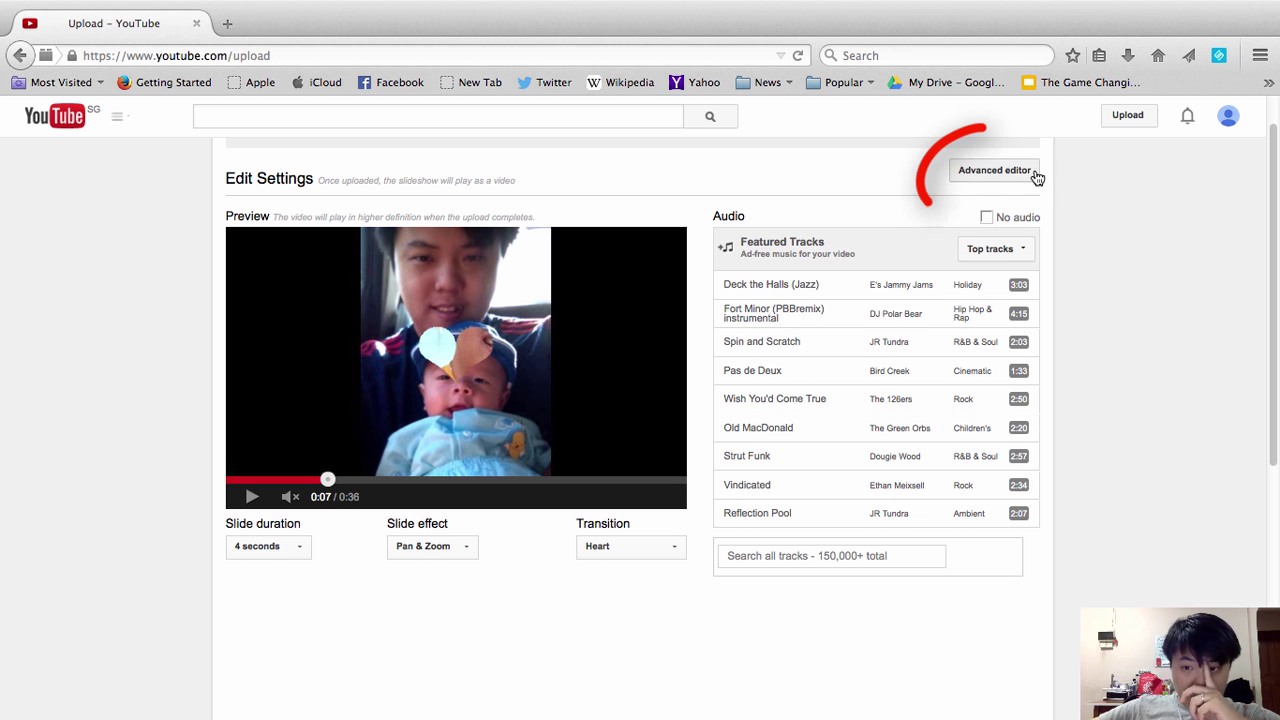
Open the slideshow in the advanced editor, confirm leaving the page, and pause playback there
scroll(1272, 210, "up", 1)
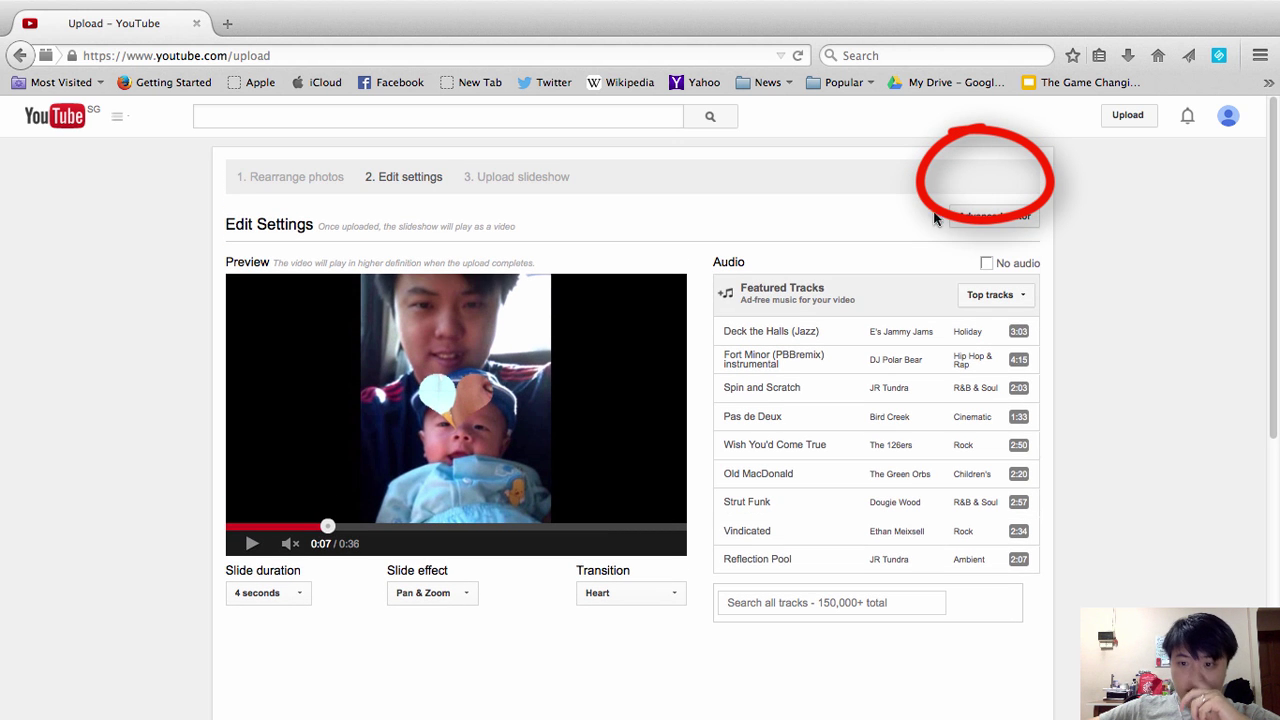
left_click(1015, 216)
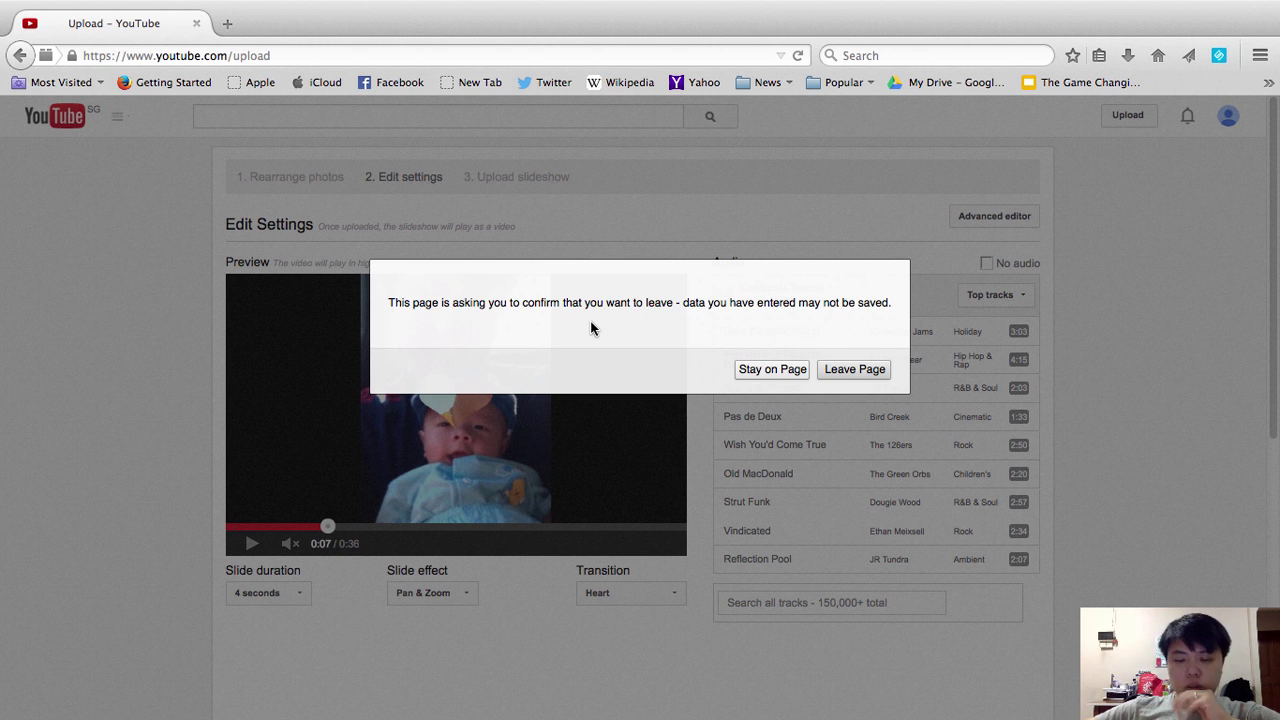
left_click(884, 371)
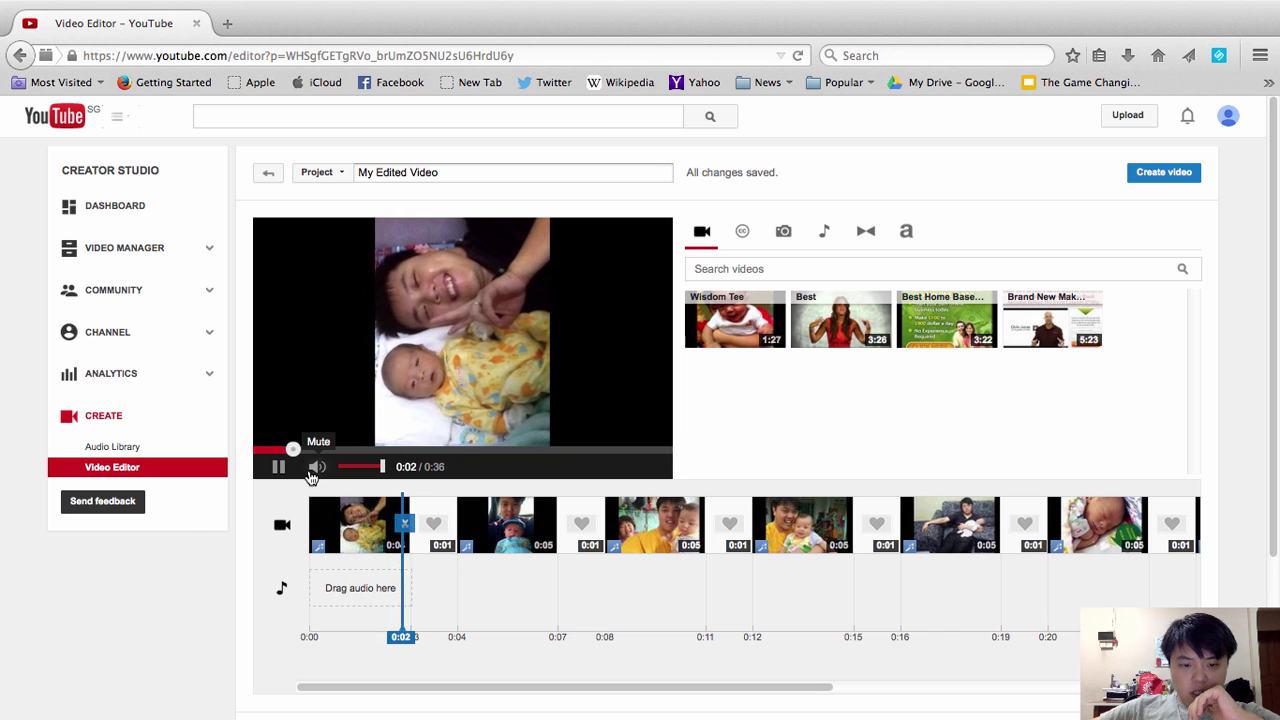
left_click(278, 468)
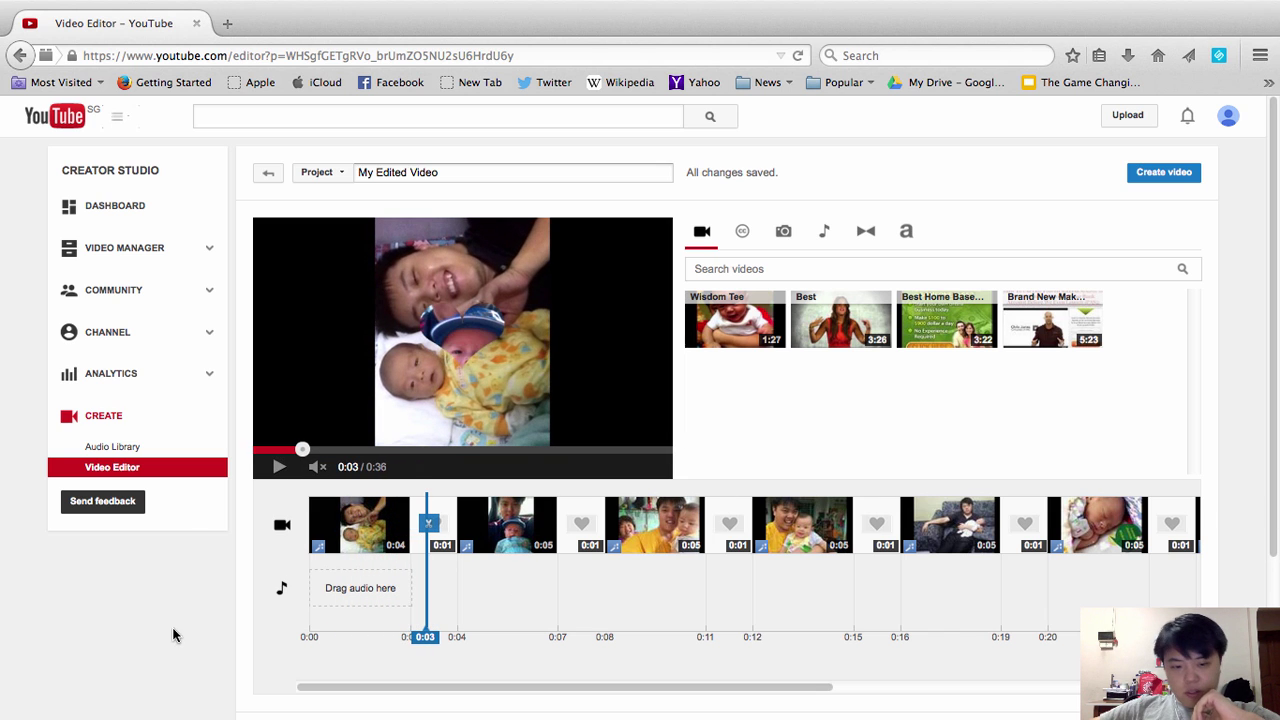
left_click(360, 598)
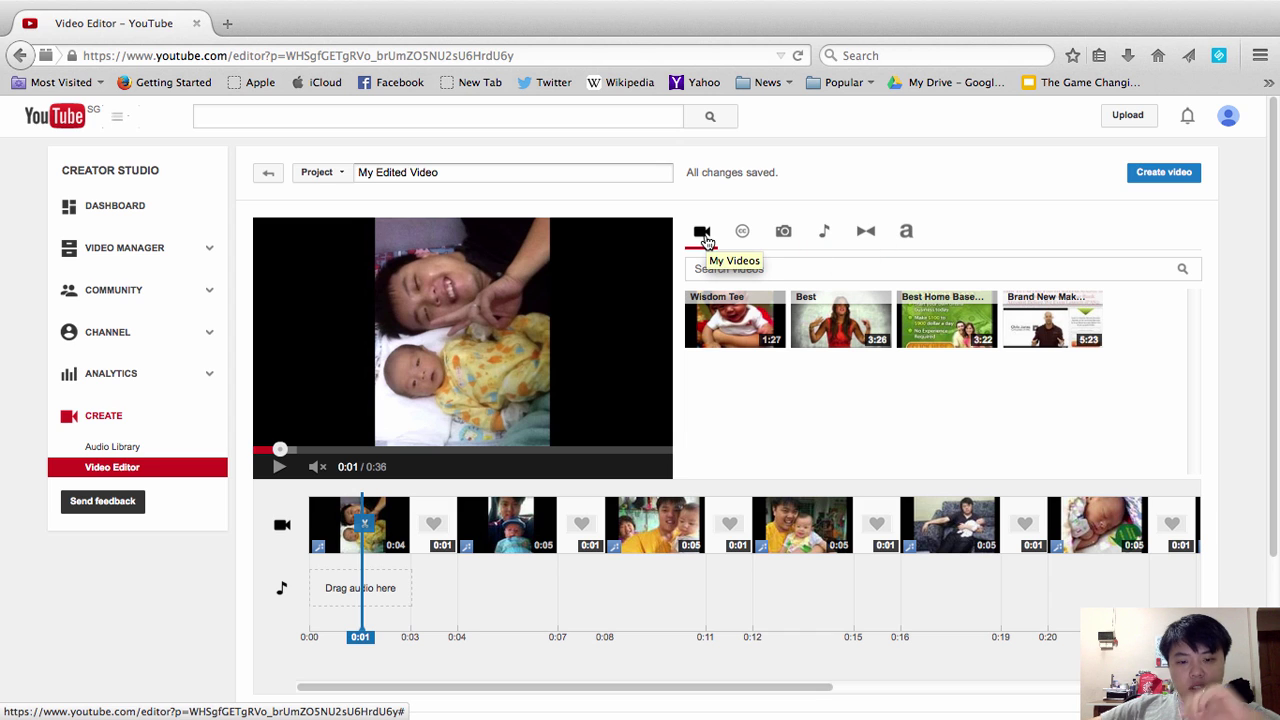
Examine the Creative Commons video library and the option for adding photos to the project
left_click(742, 232)
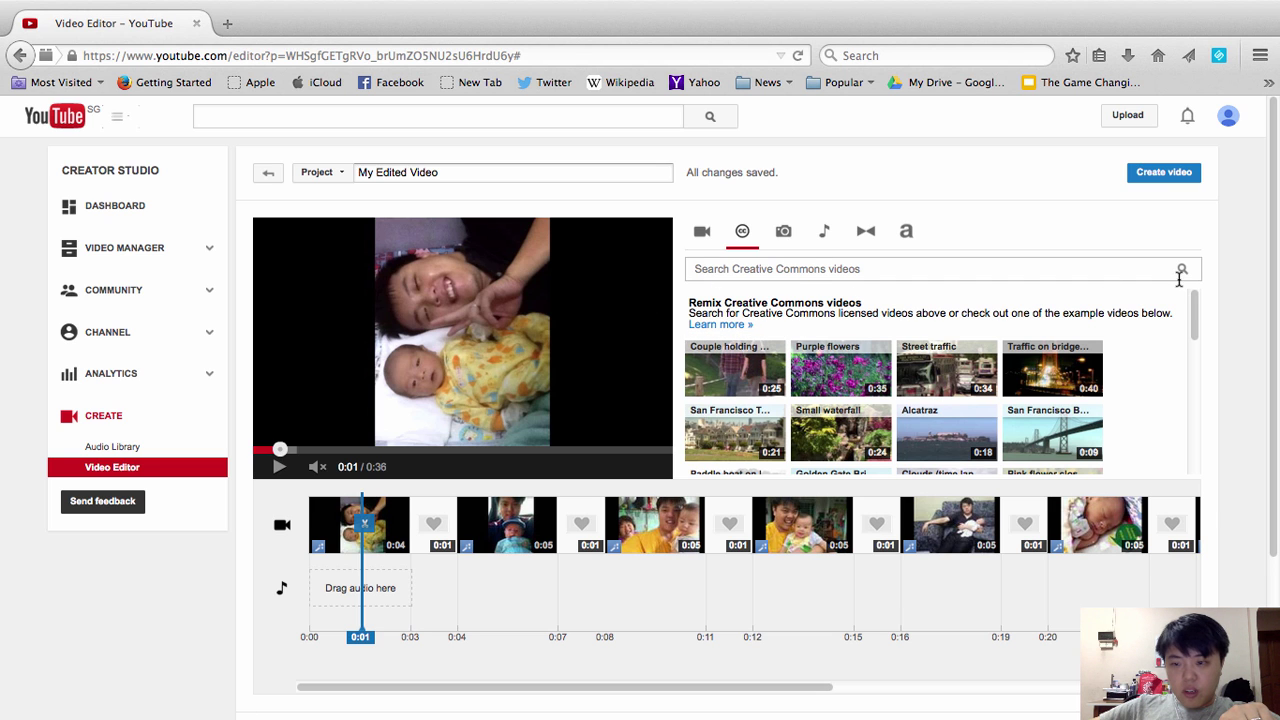
left_click_drag(1194, 315, 1182, 466)
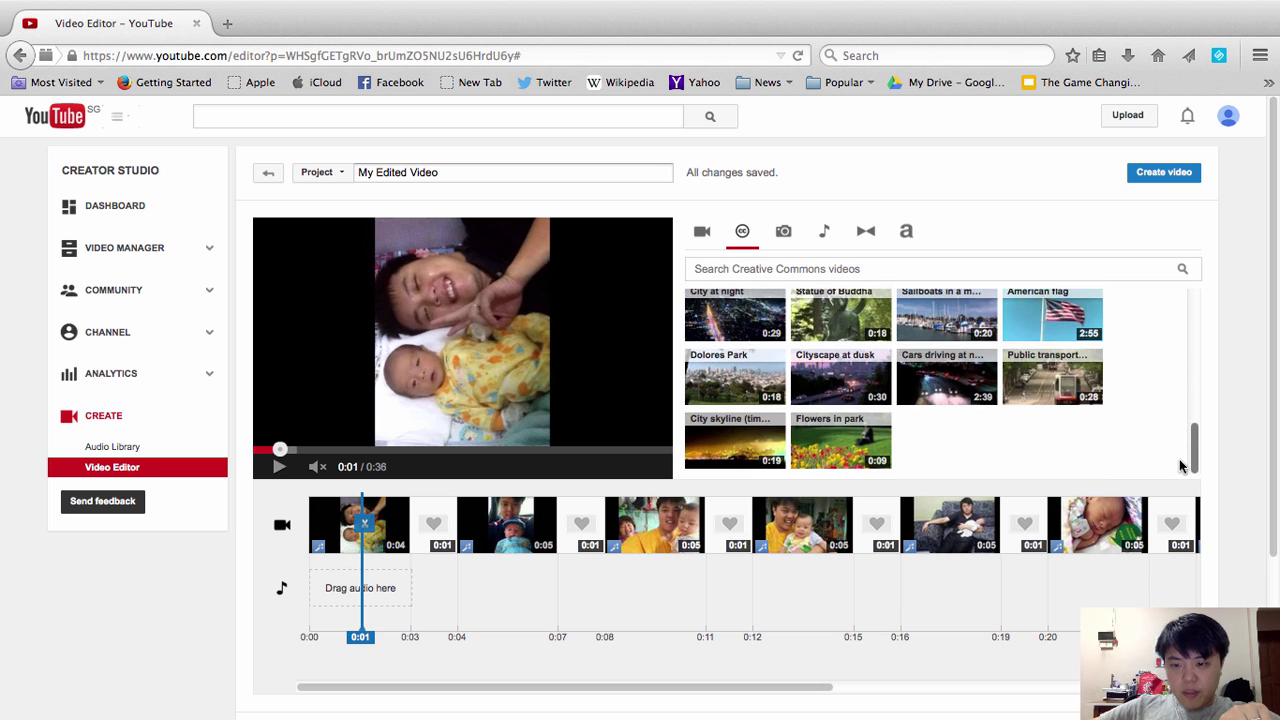
scroll(900, 400, "up", 2)
left_click_drag(835, 368, 489, 524)
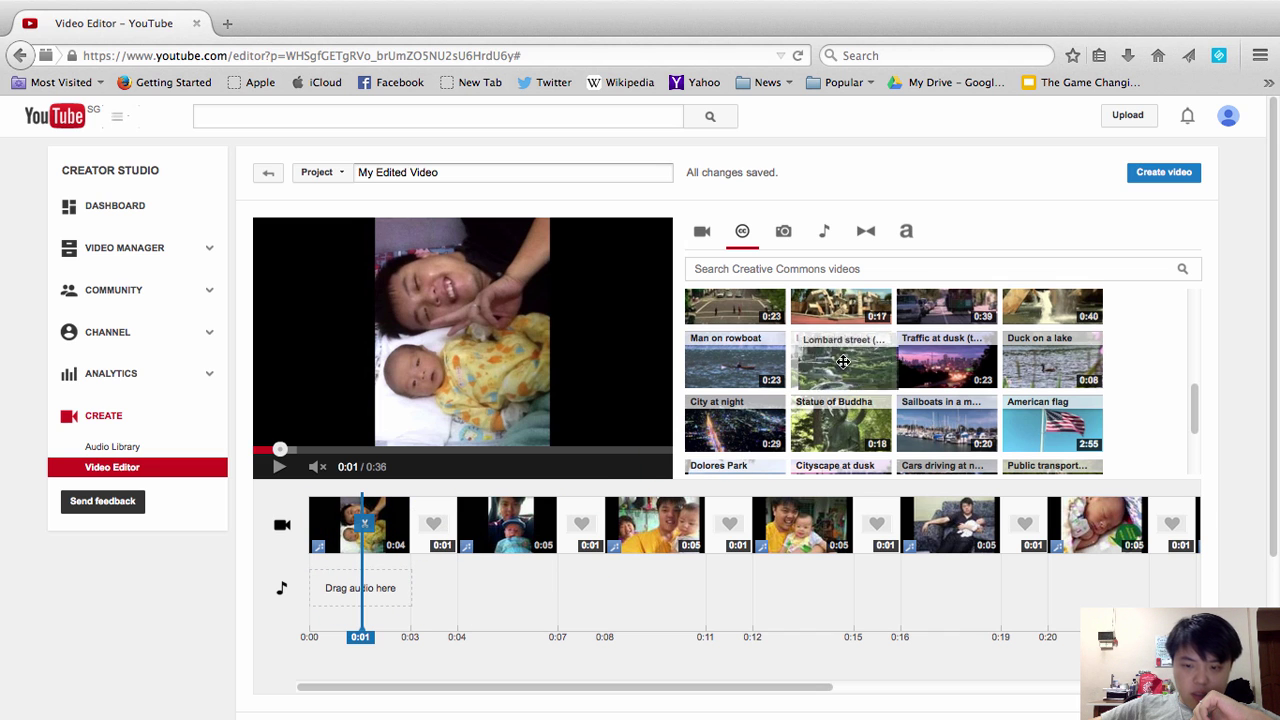
left_click(784, 233)
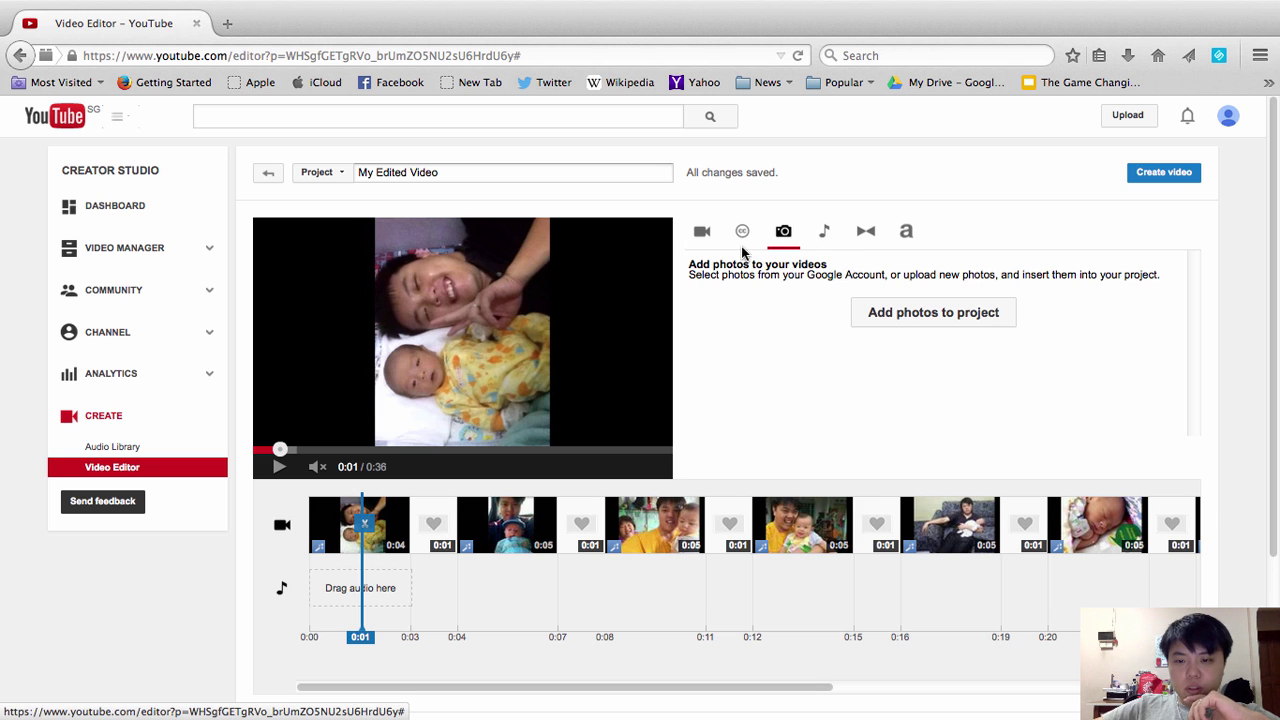
Add the song "La, La, La" to the timeline's audio track and return to the paused slideshow preview
left_click(827, 233)
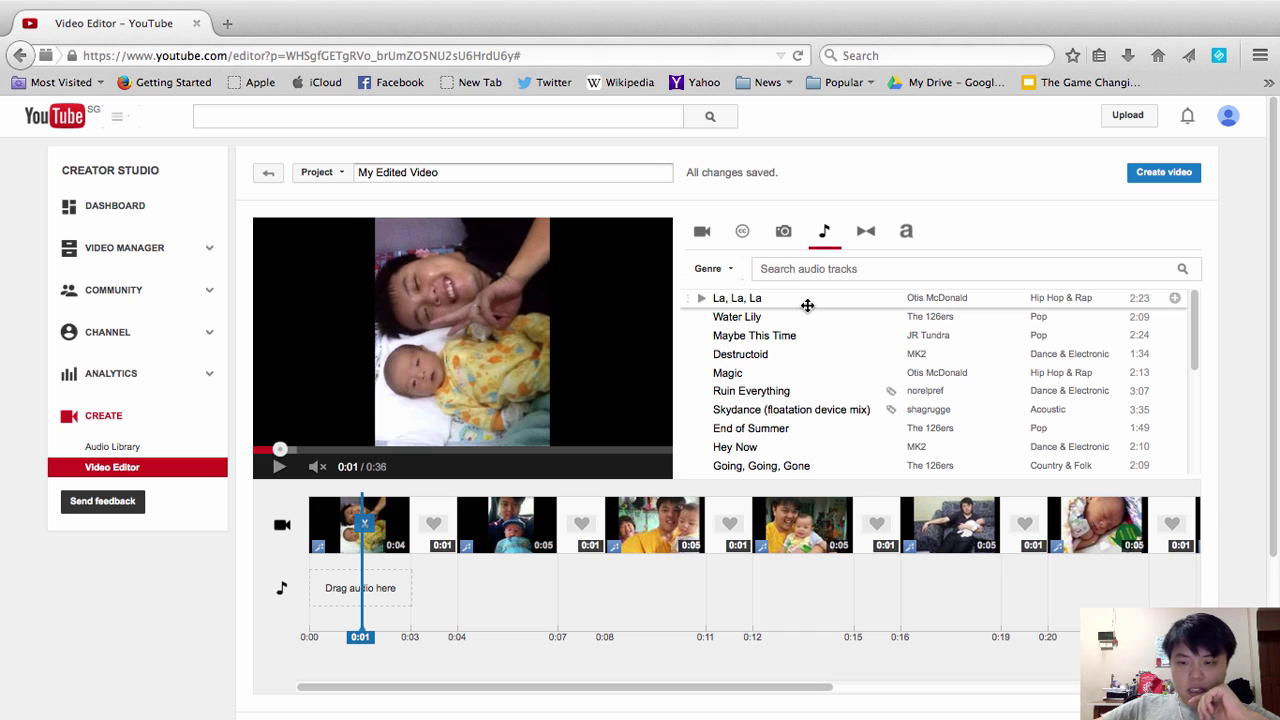
left_click_drag(807, 305, 363, 580)
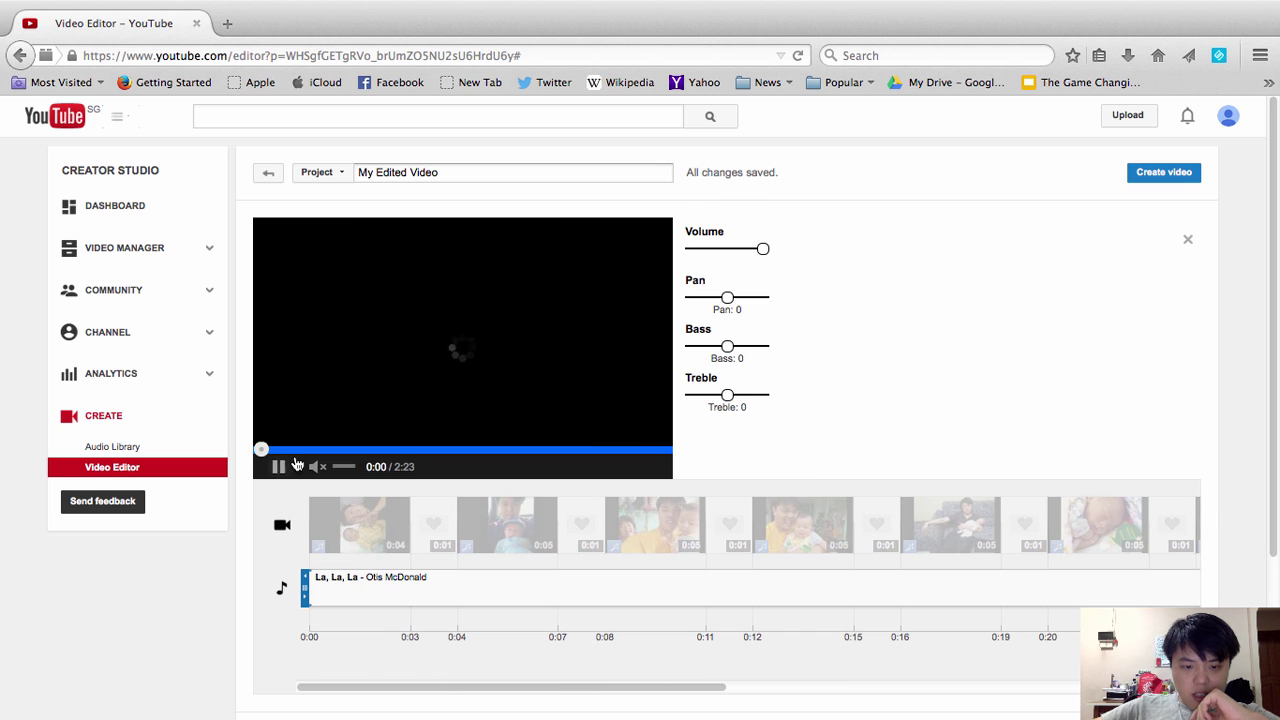
mouse_move(316, 470)
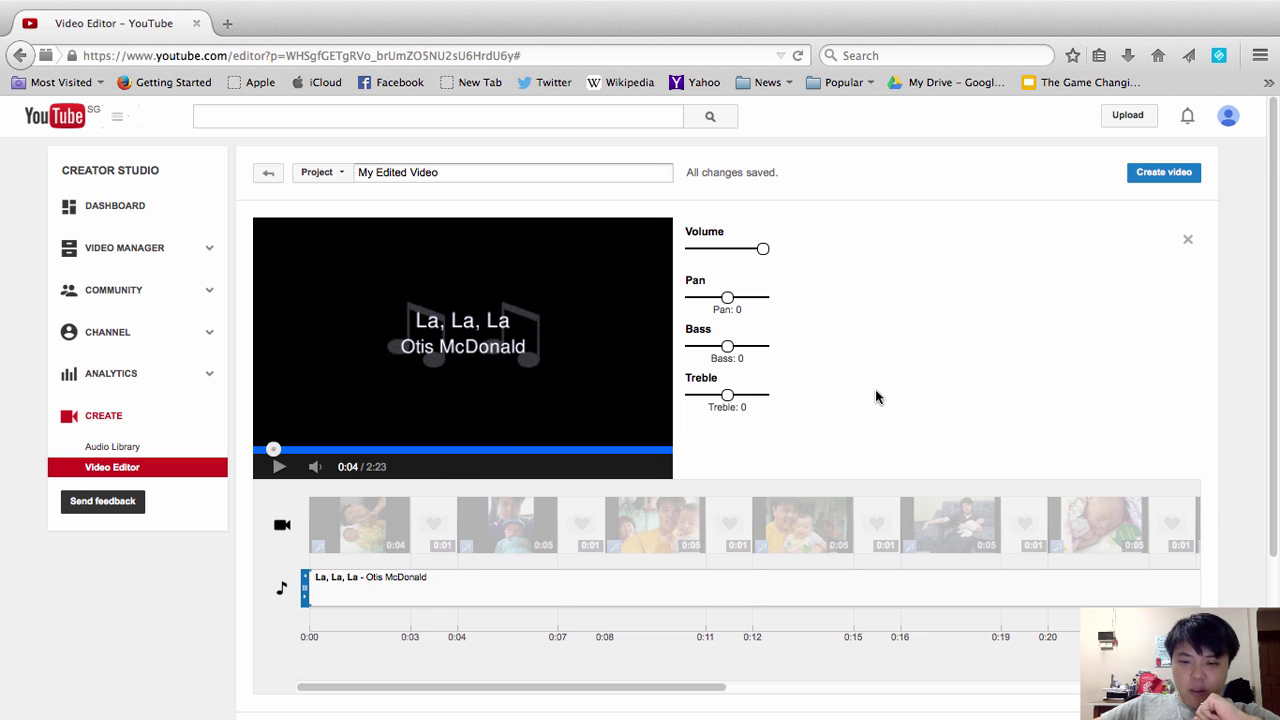
left_click(282, 529)
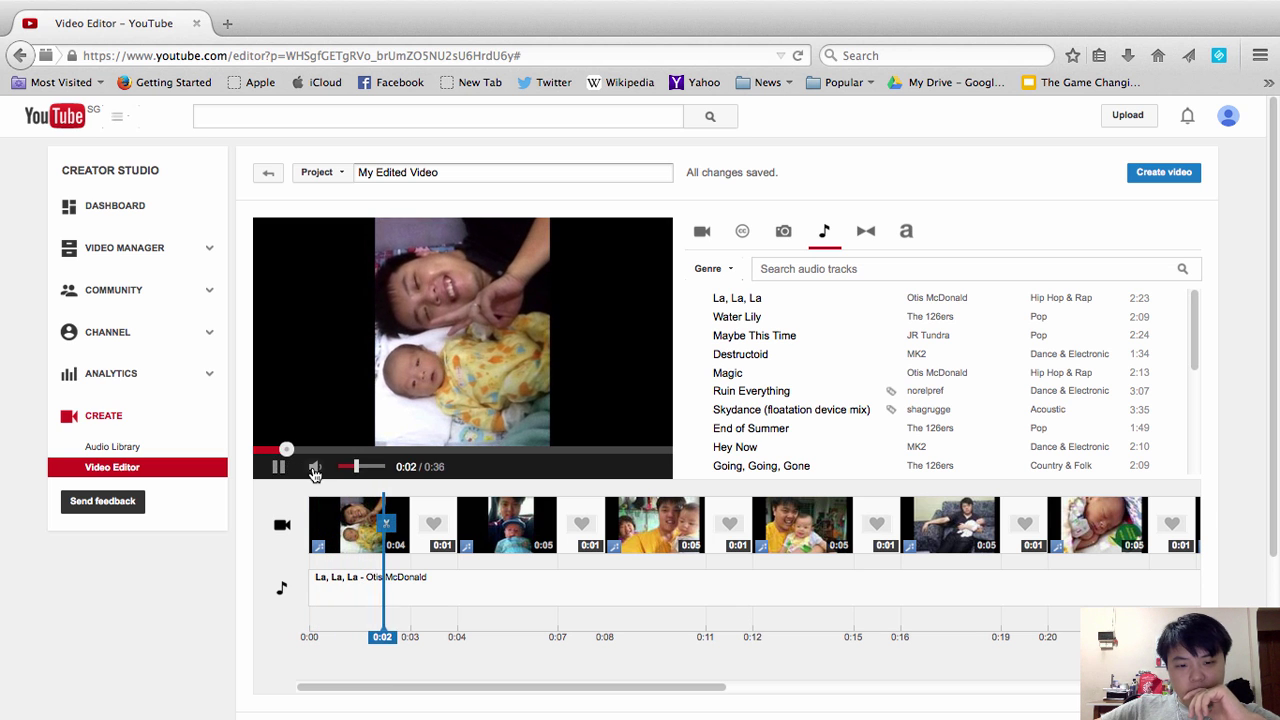
left_click(278, 467)
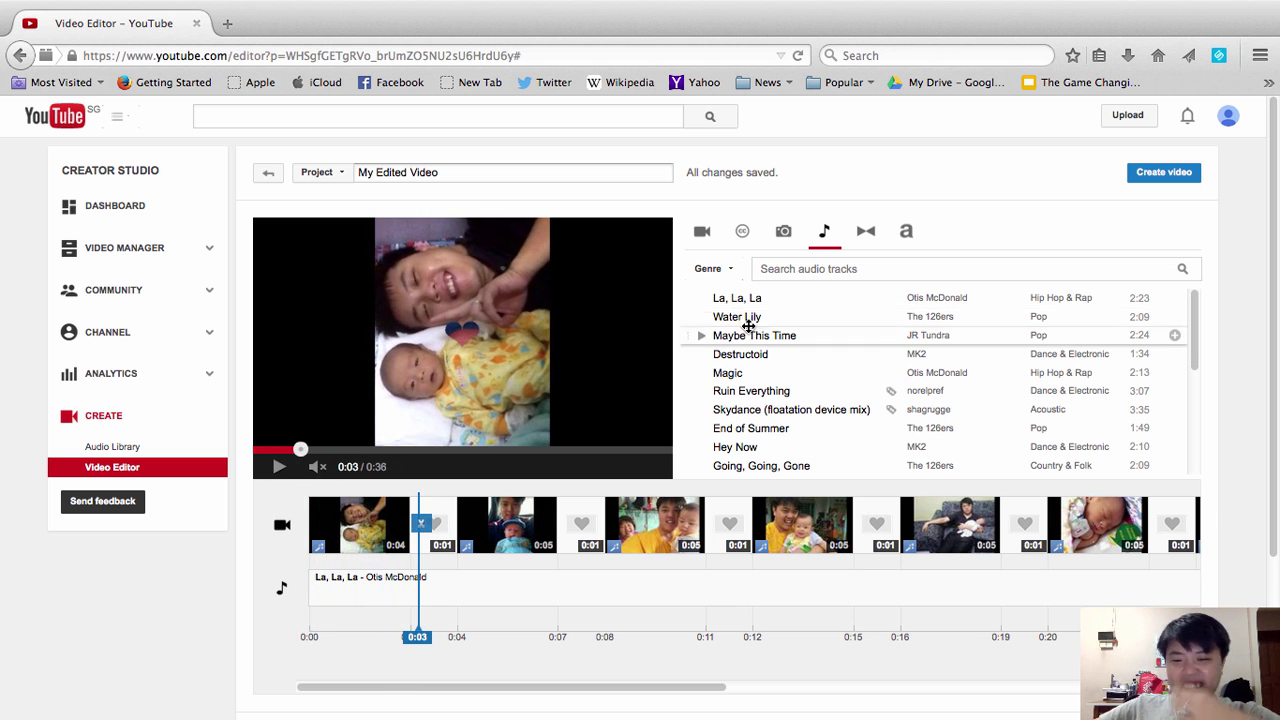
Look through the rest of the audio track list and the available transitions
scroll(1180, 380, "down", 5)
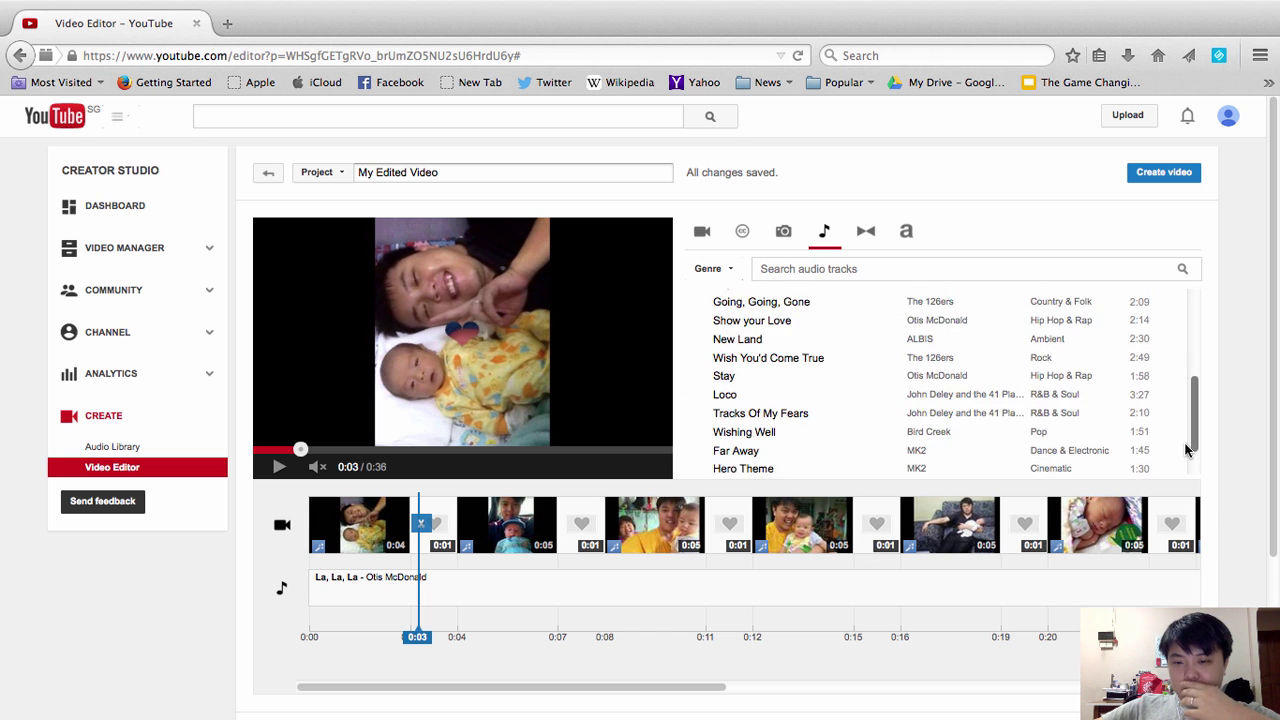
left_click_drag(1201, 371, 1197, 318)
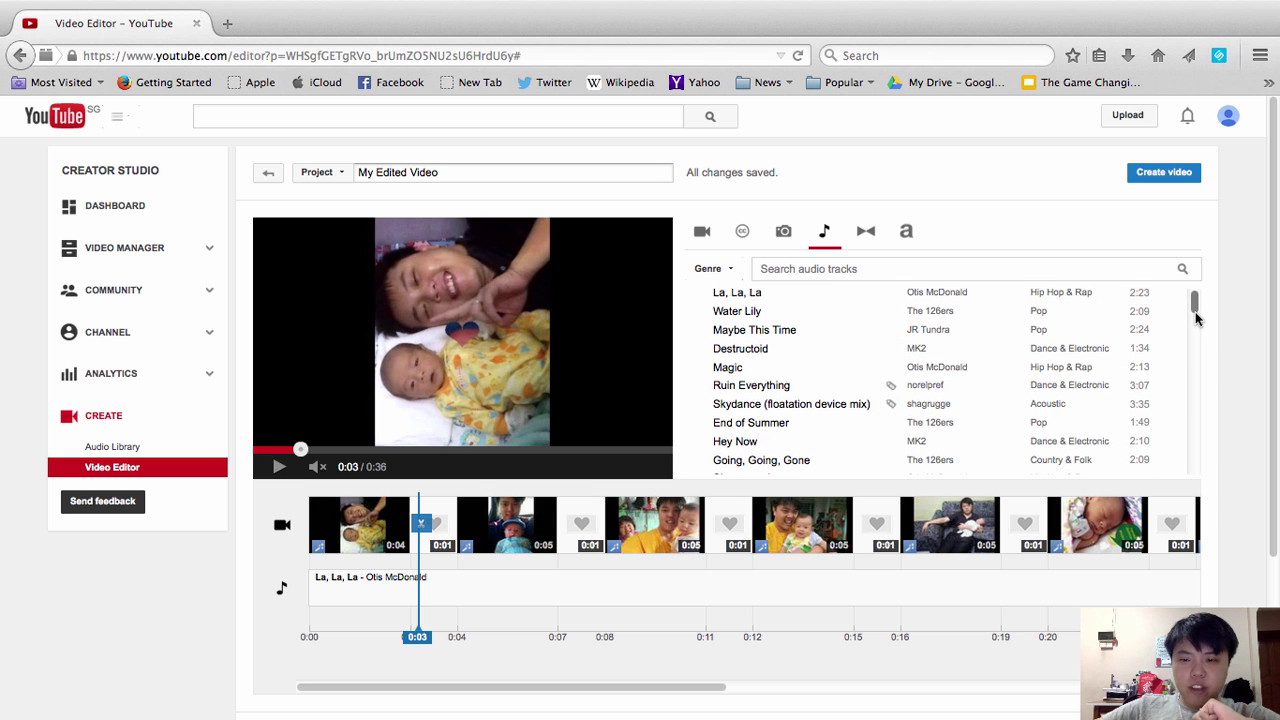
left_click(866, 234)
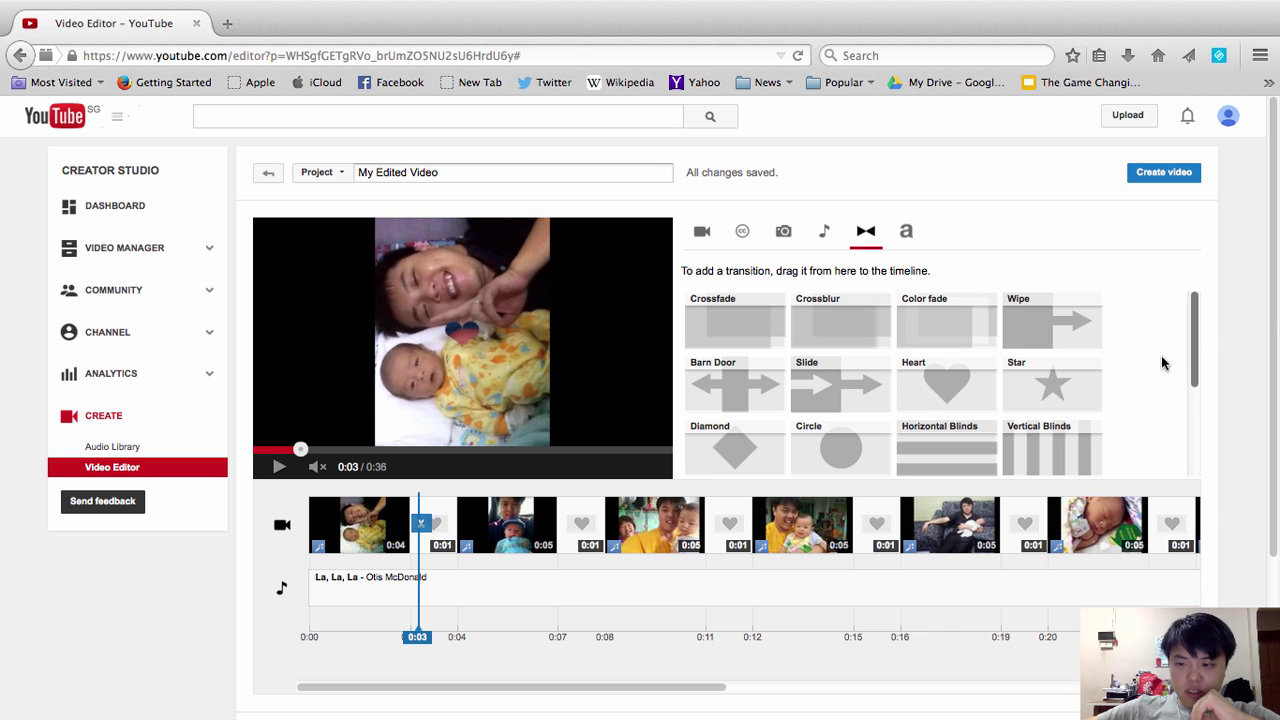
left_click_drag(1195, 356, 1214, 277)
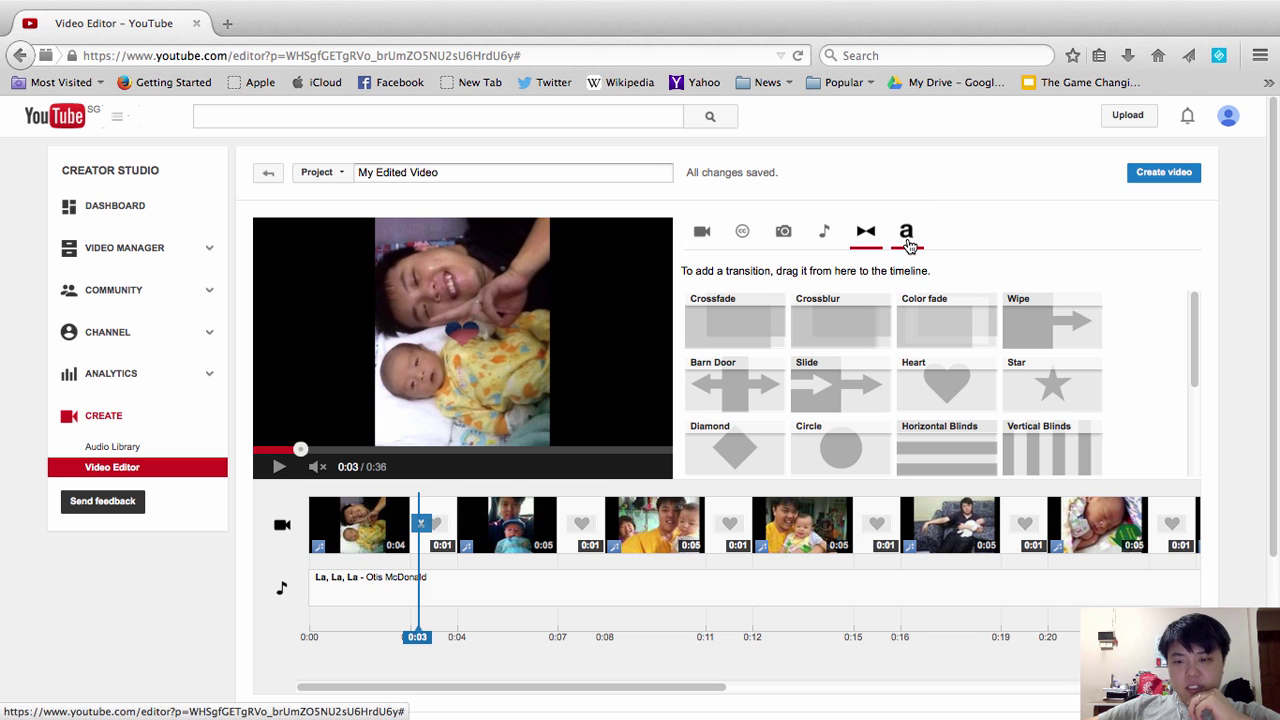
Insert a Zoom title before the first photo with the text "Welcome To My Video" on two lines
left_click(907, 240)
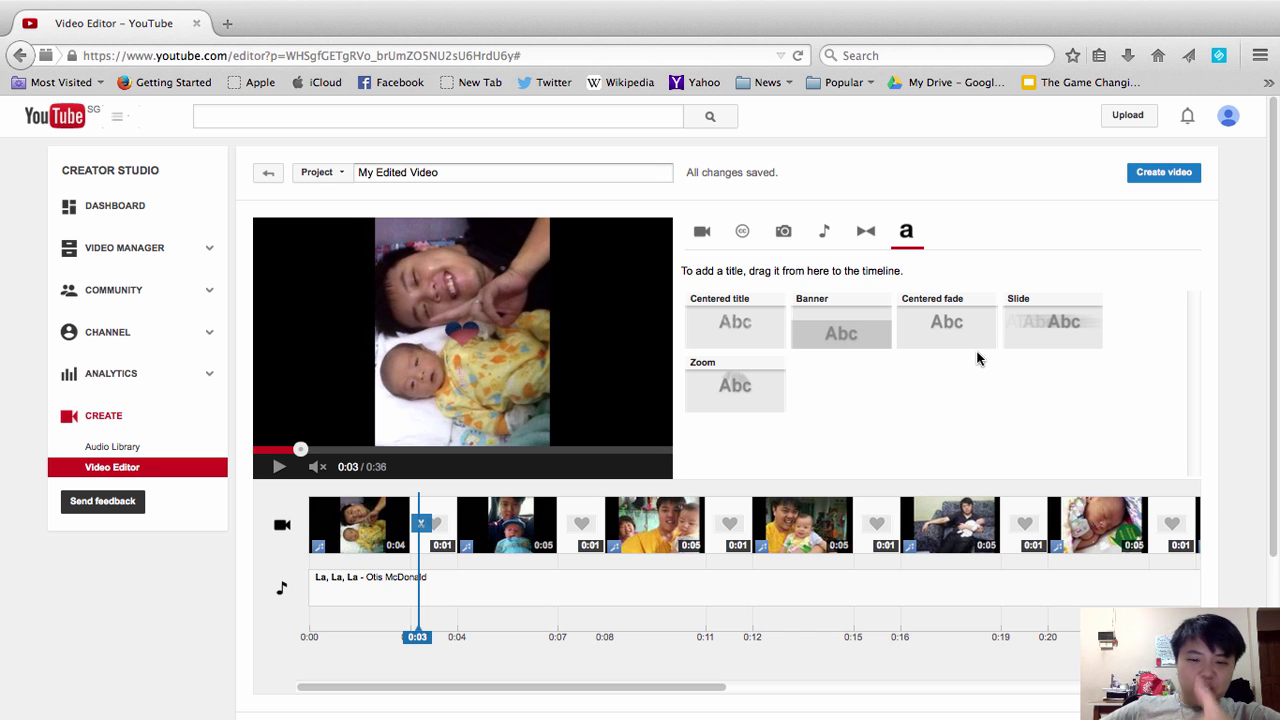
left_click_drag(752, 388, 322, 509)
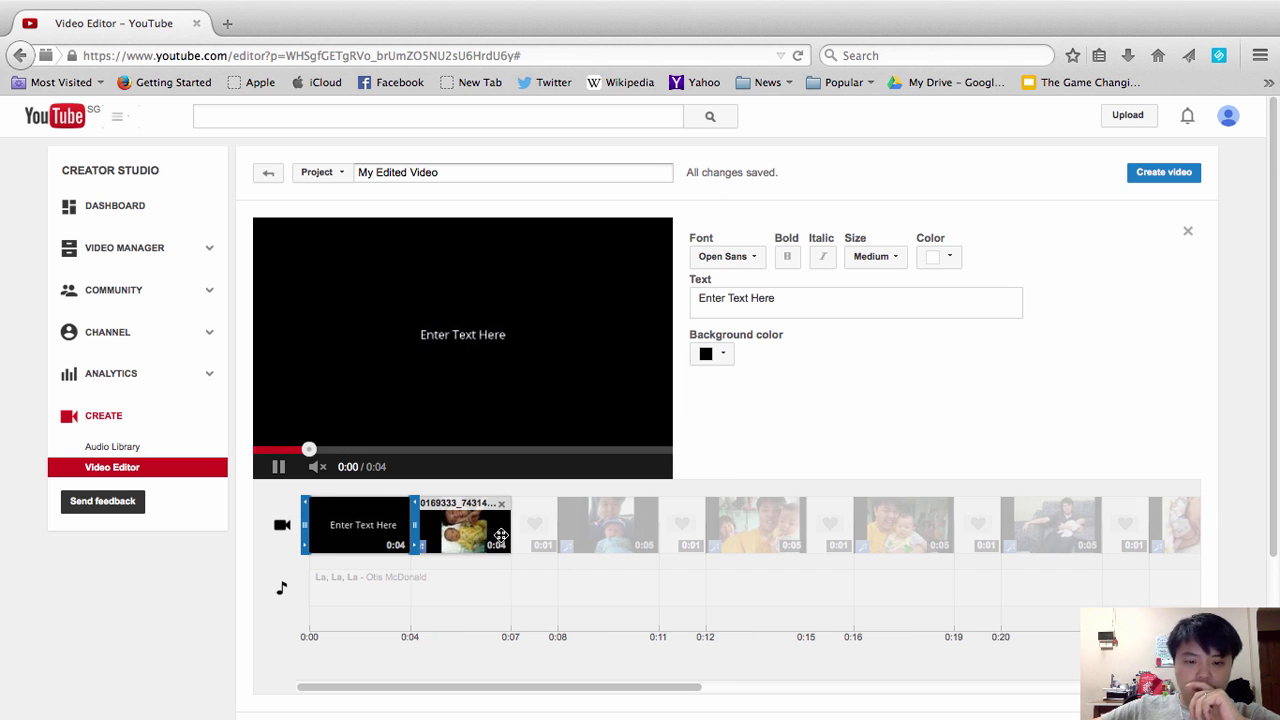
left_click(808, 302)
type("We")
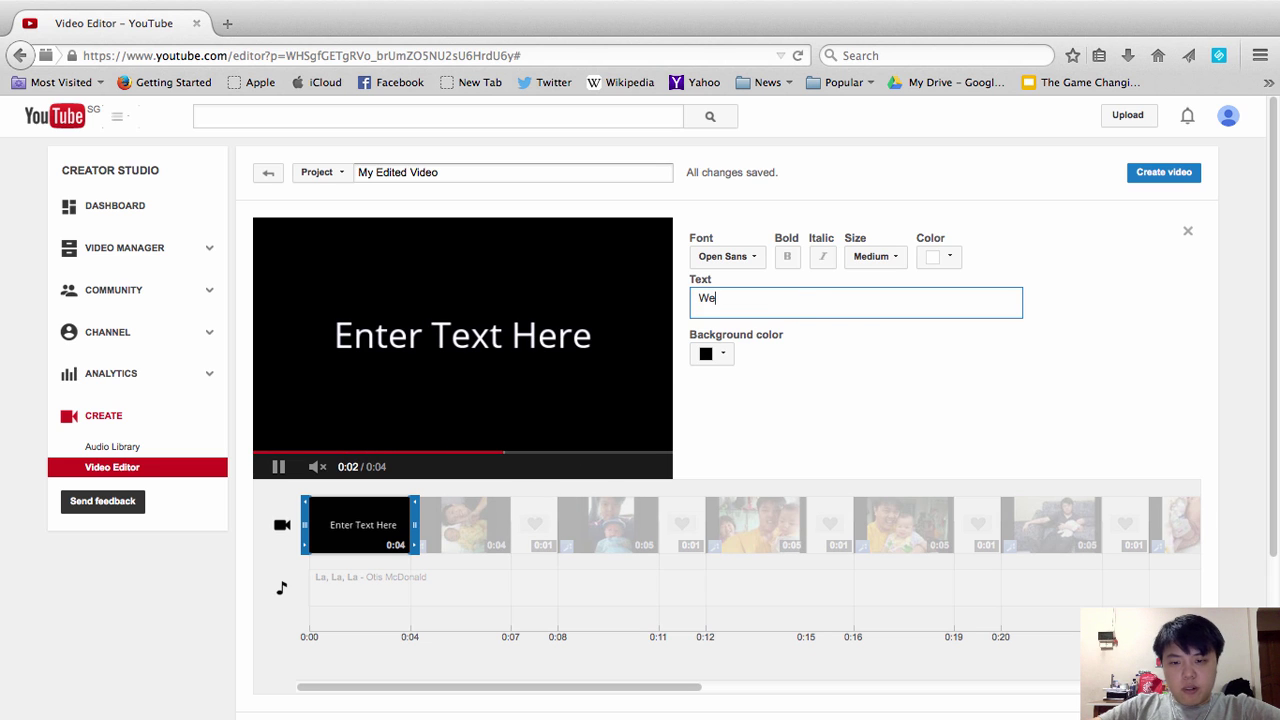
type("lcome ")
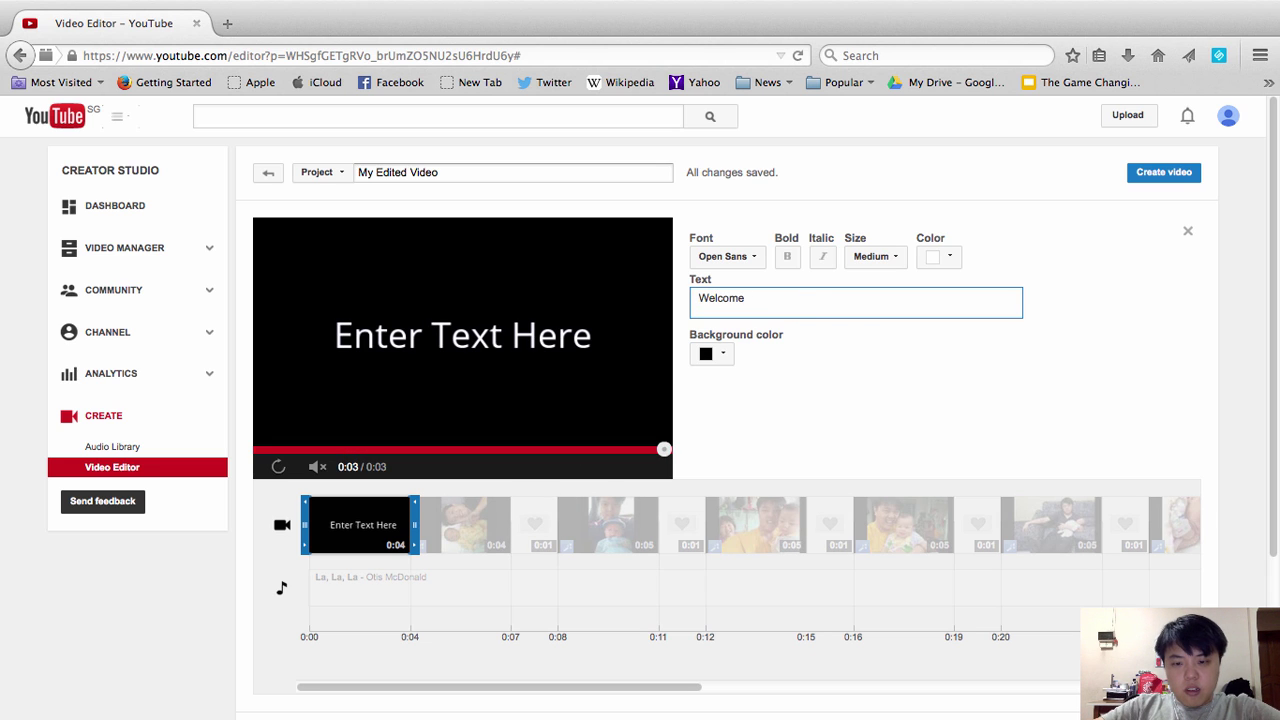
type("To My")
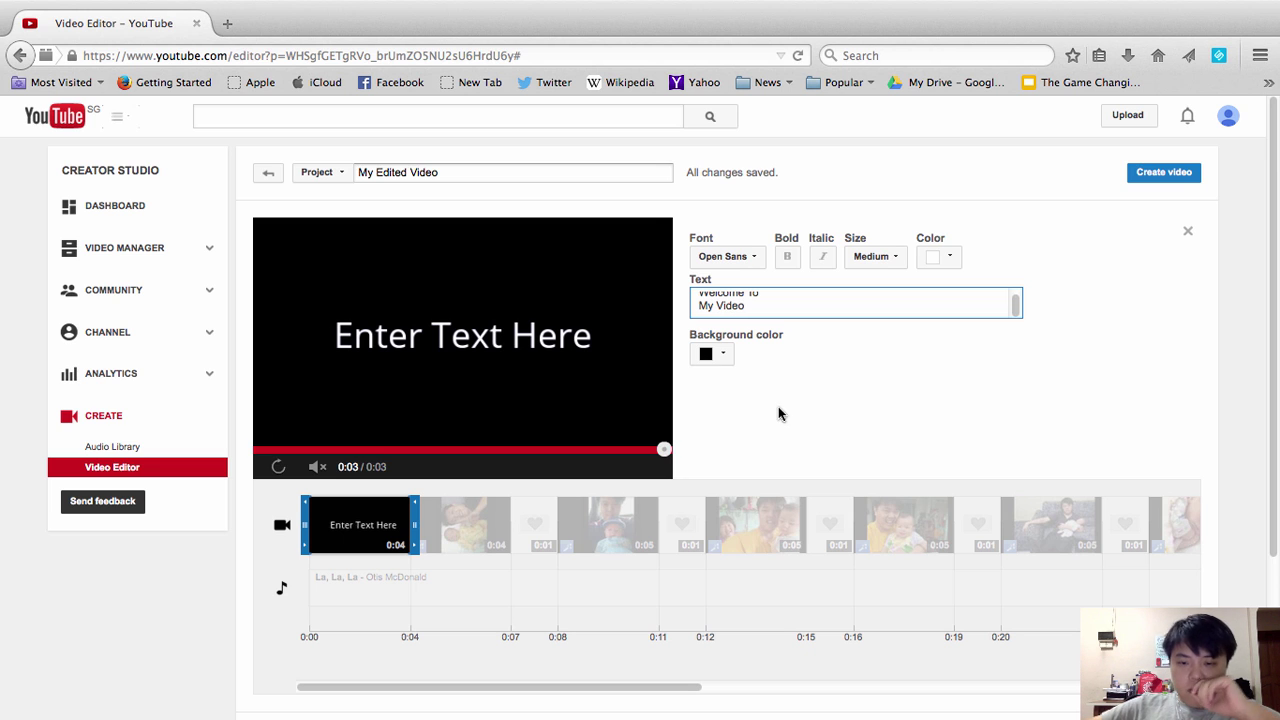
Try a dark red background color on the opening title, and set it back to black
left_click(727, 356)
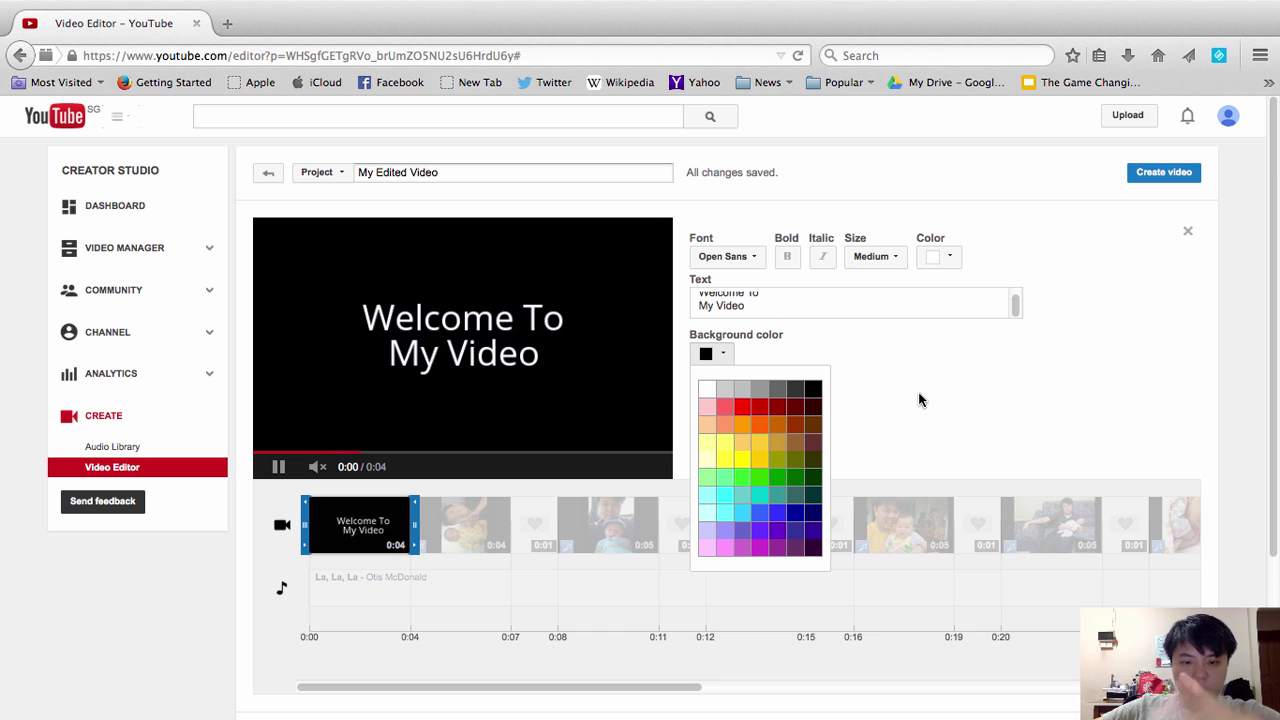
left_click(760, 407)
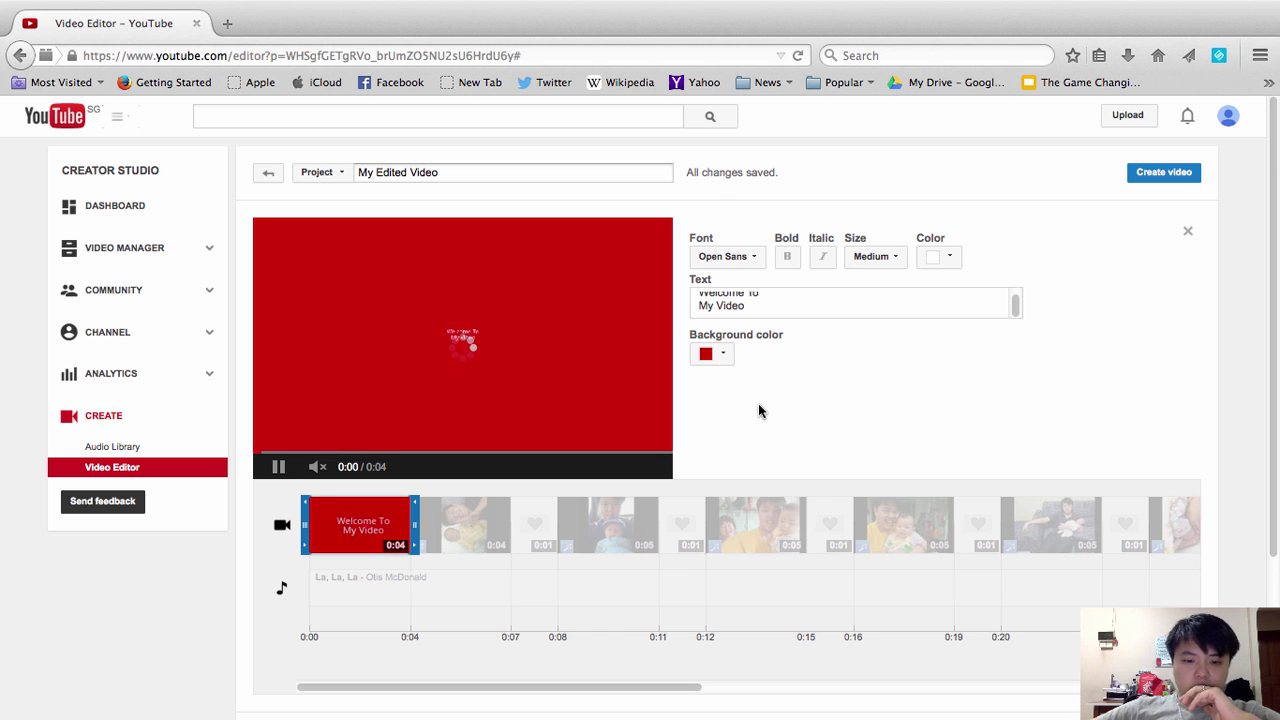
left_click(718, 356)
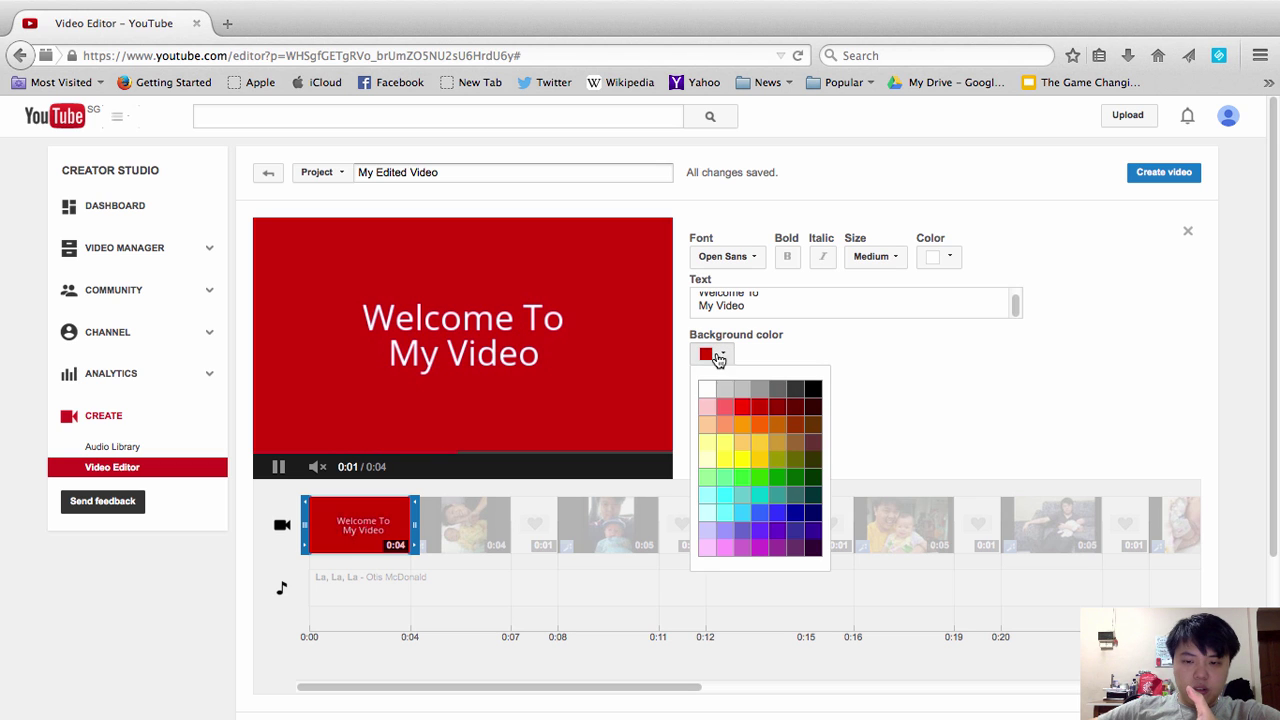
left_click(818, 390)
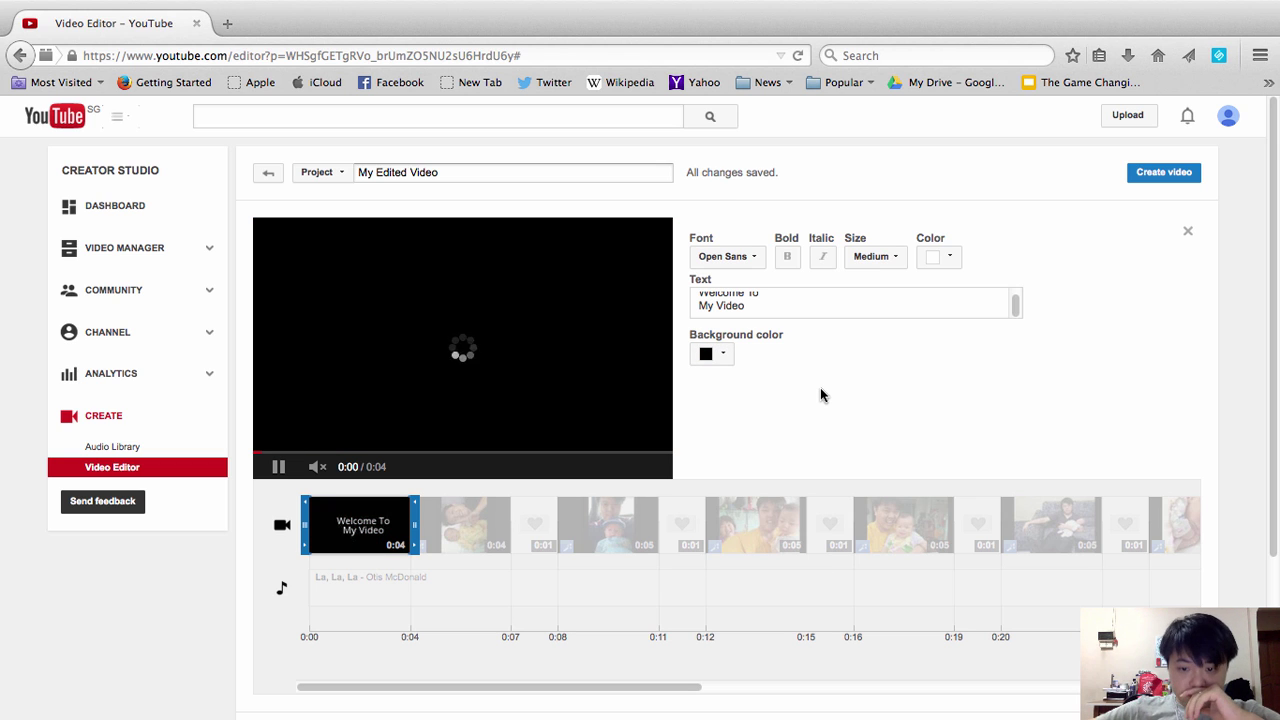
Set the opening title's font to Impact, keeping its two-line text and white color
left_click(758, 261)
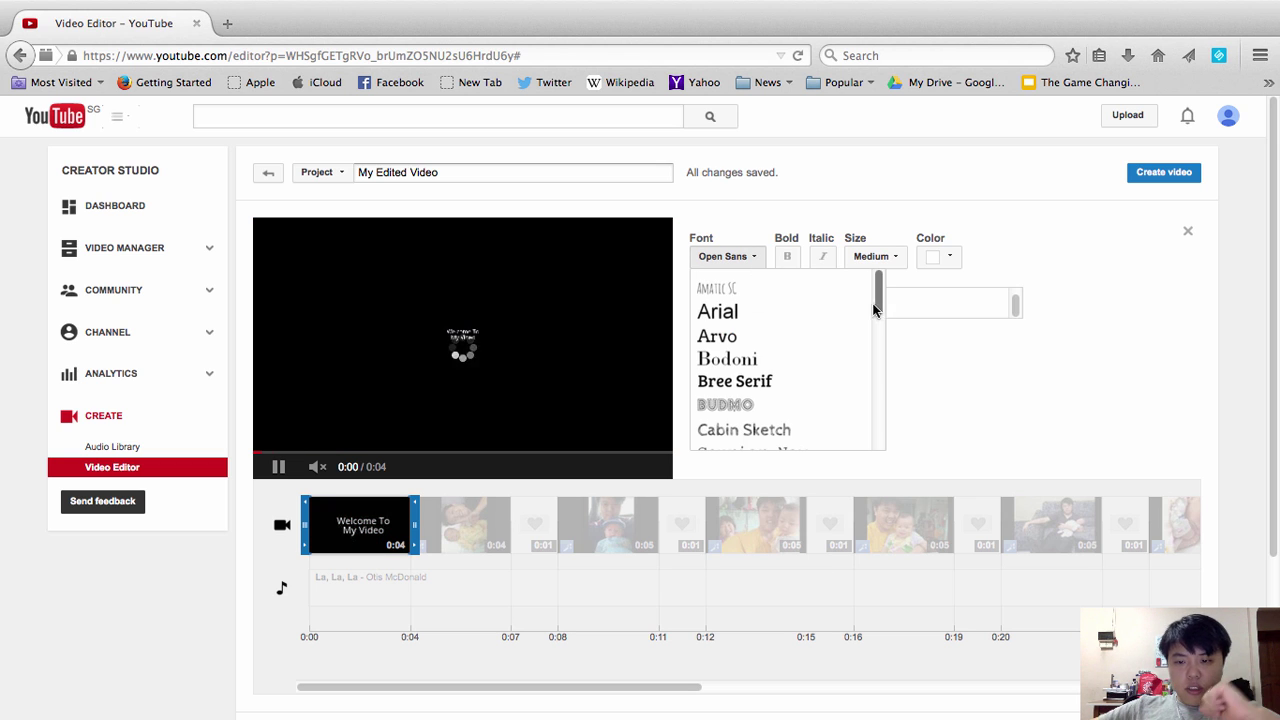
left_click_drag(877, 291, 880, 352)
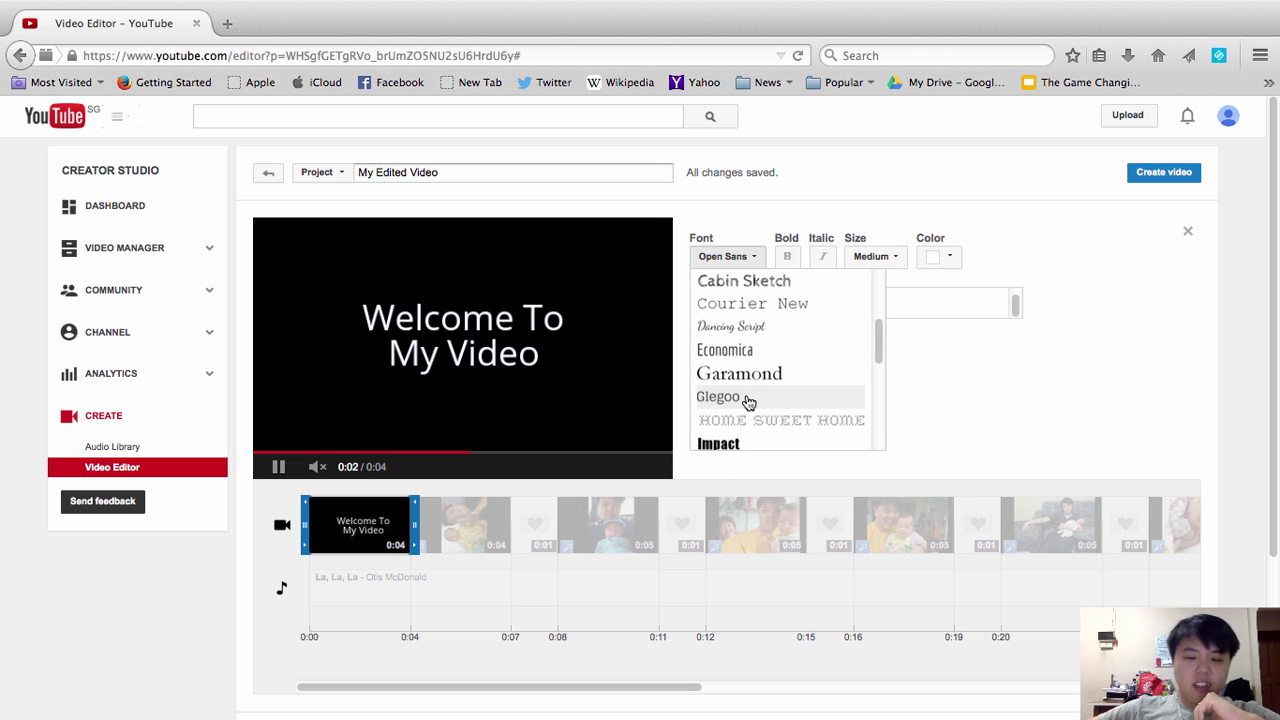
left_click_drag(878, 358, 878, 383)
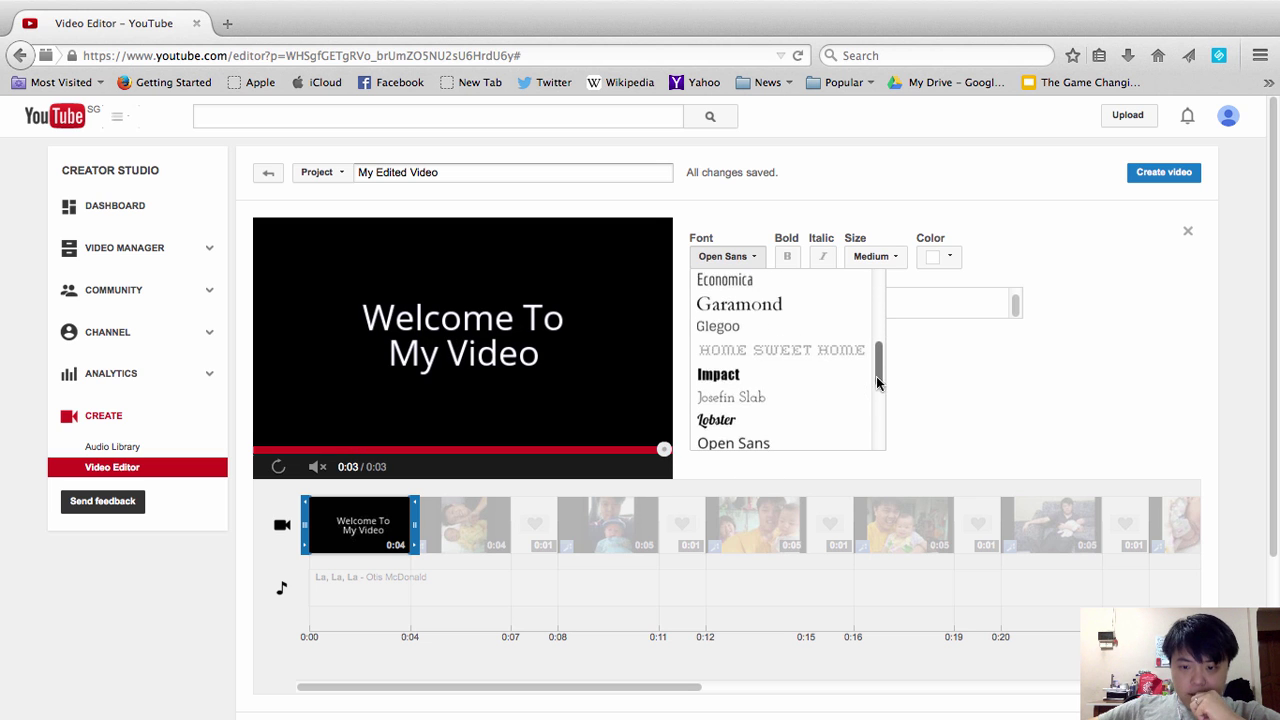
left_click(721, 370)
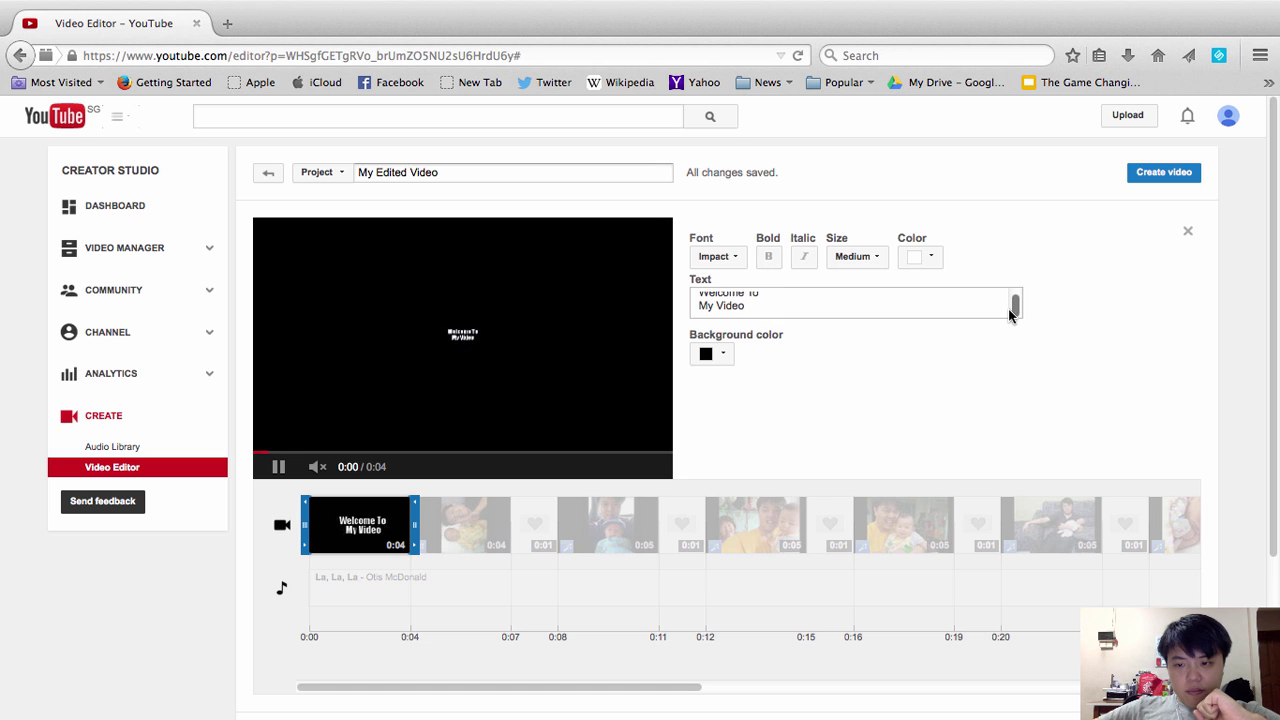
left_click_drag(1013, 306, 1018, 288)
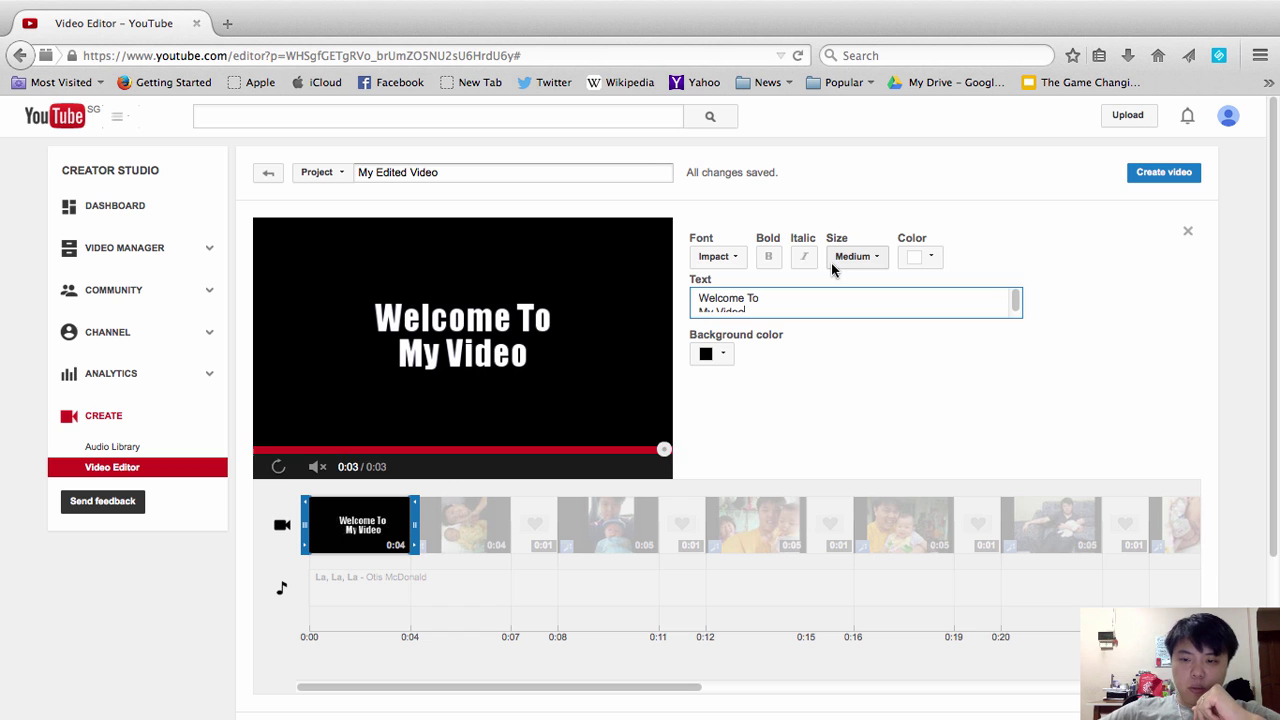
left_click(932, 262)
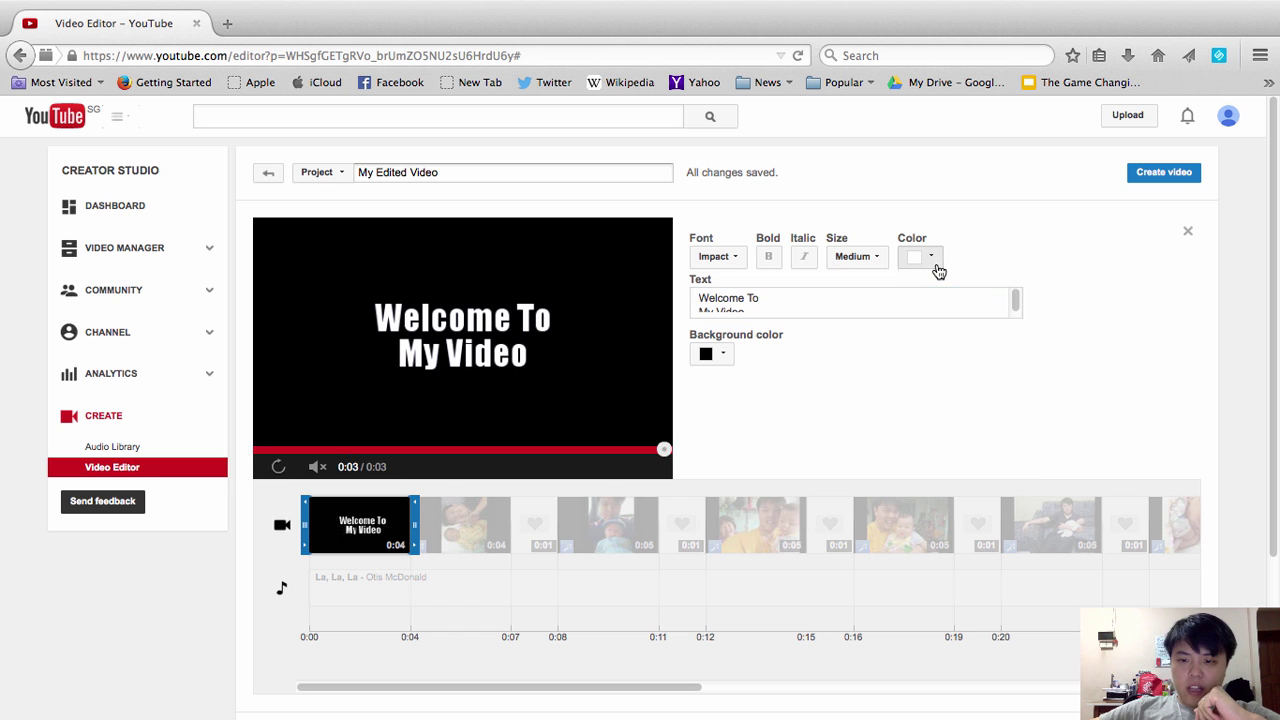
left_click(1116, 323)
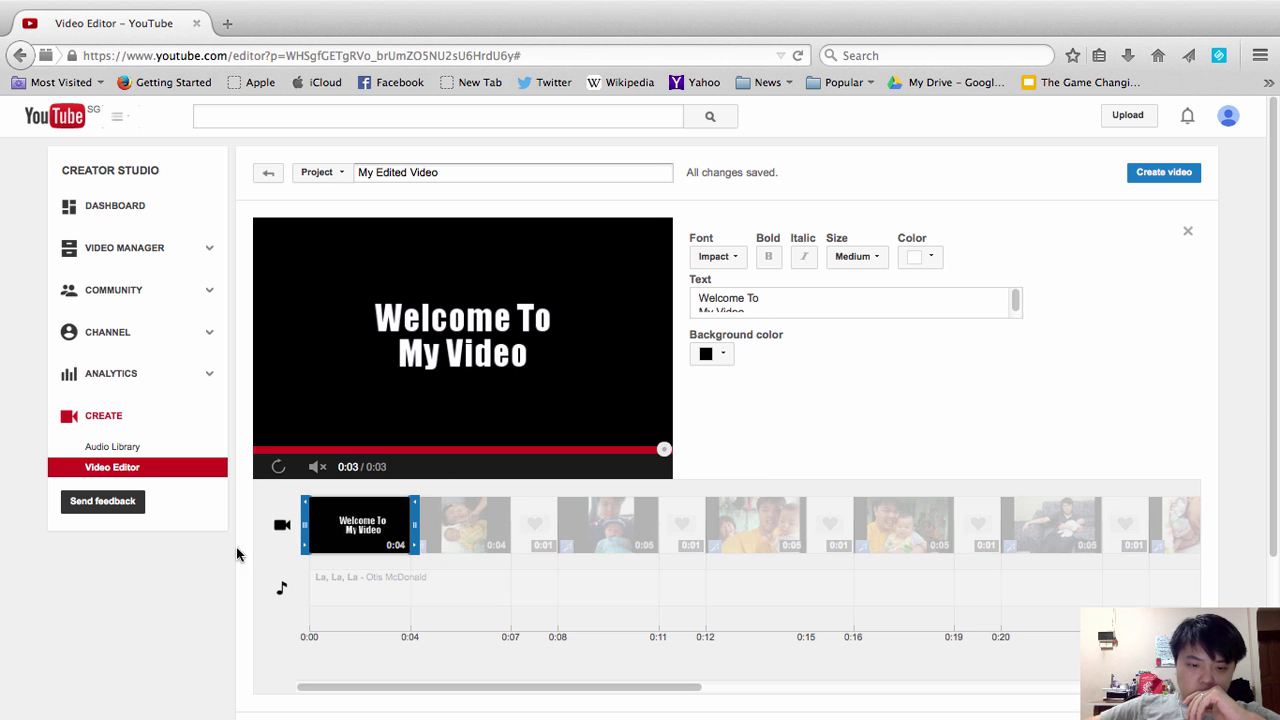
Leave the title settings and preview the slideshow's opening with sound, pausing on the first photo
left_click(281, 533)
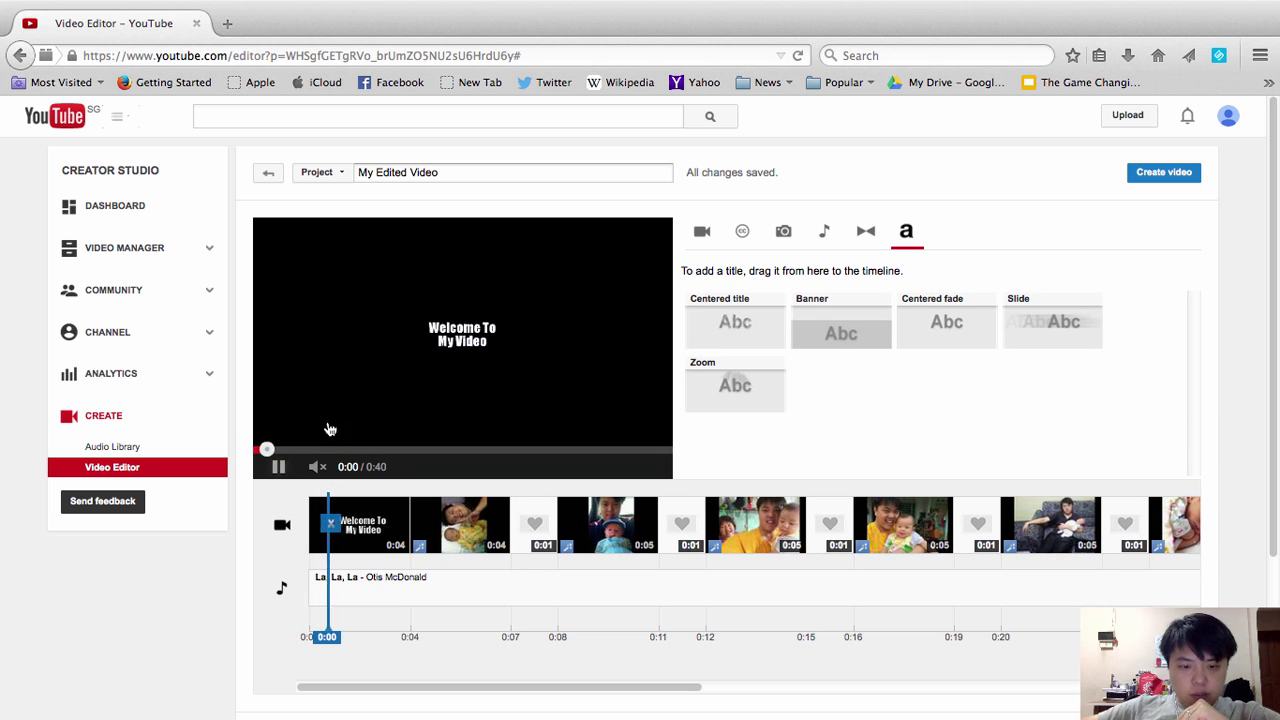
left_click(318, 466)
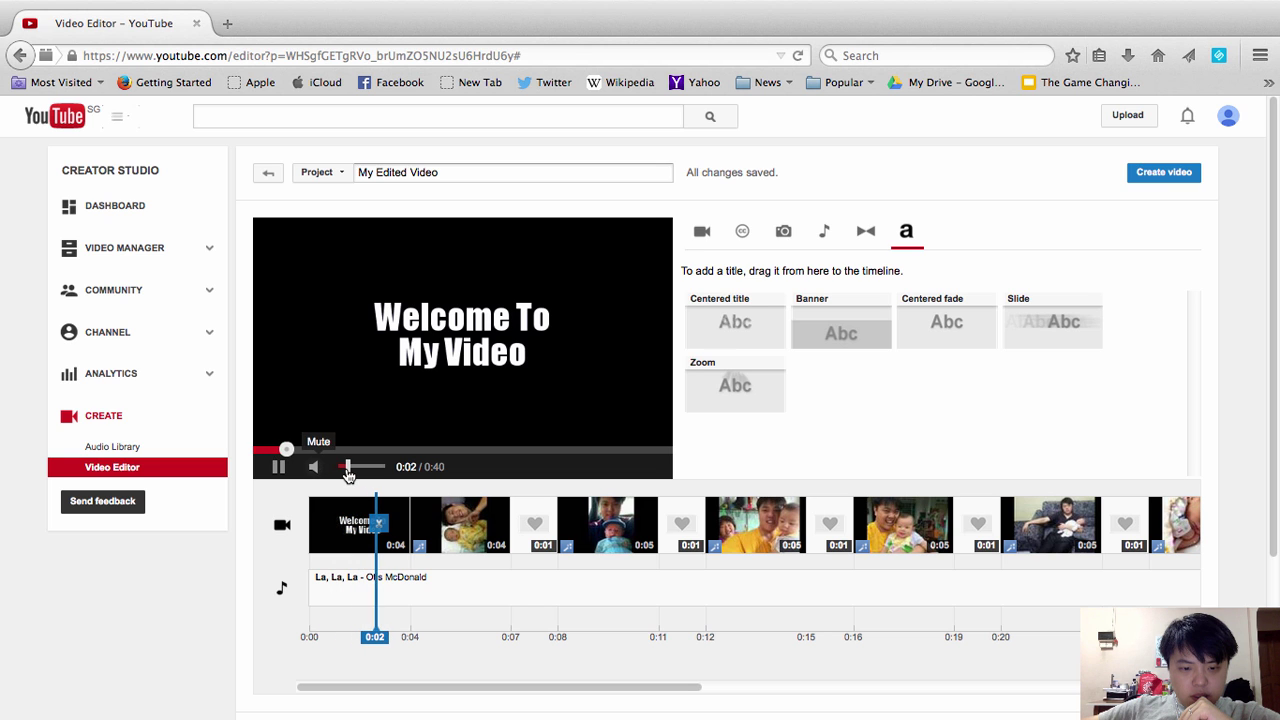
left_click(279, 468)
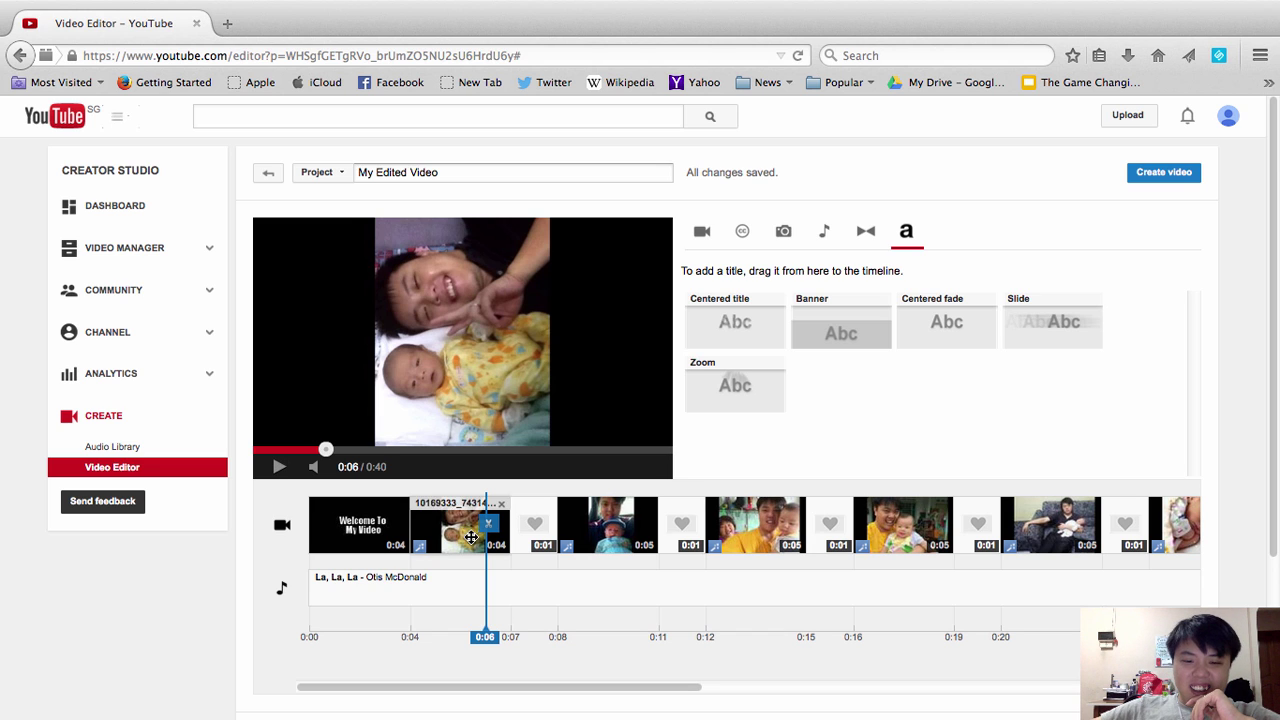
Insert a Slide title between the second and third photos with the text "This Is My Story", breaking the line after "Is"
mouse_move(372, 540)
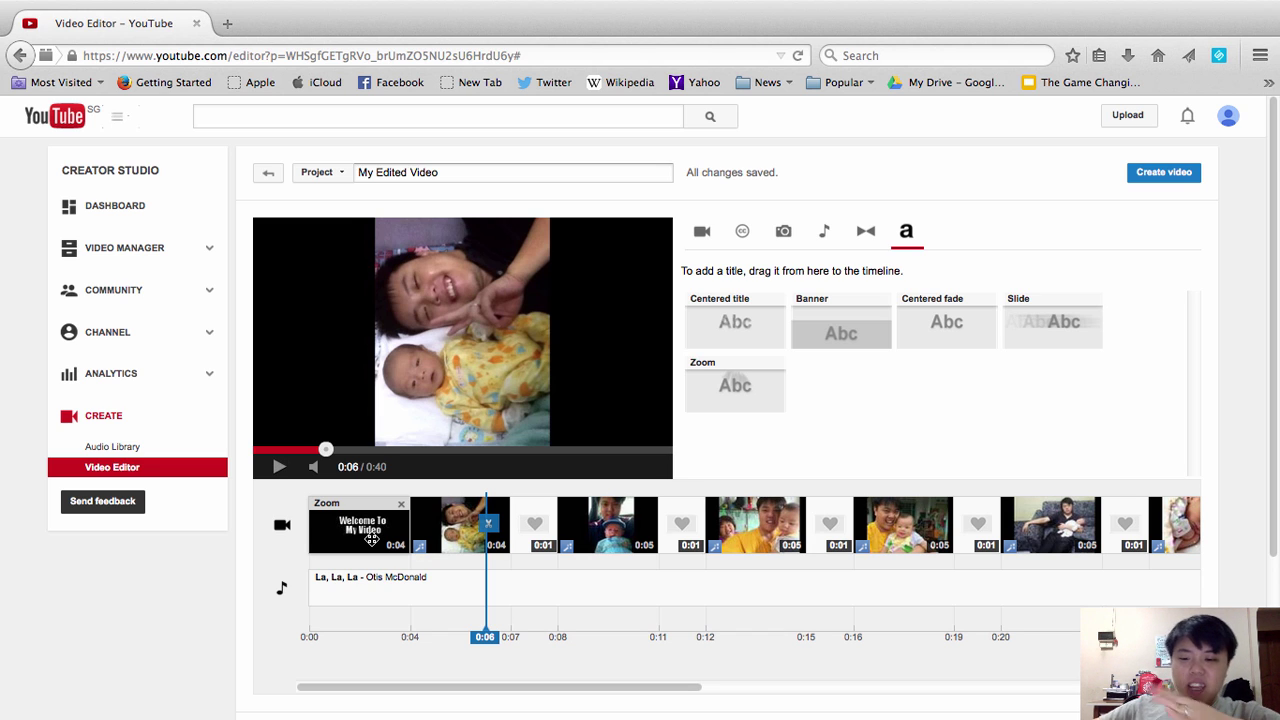
mouse_move(476, 543)
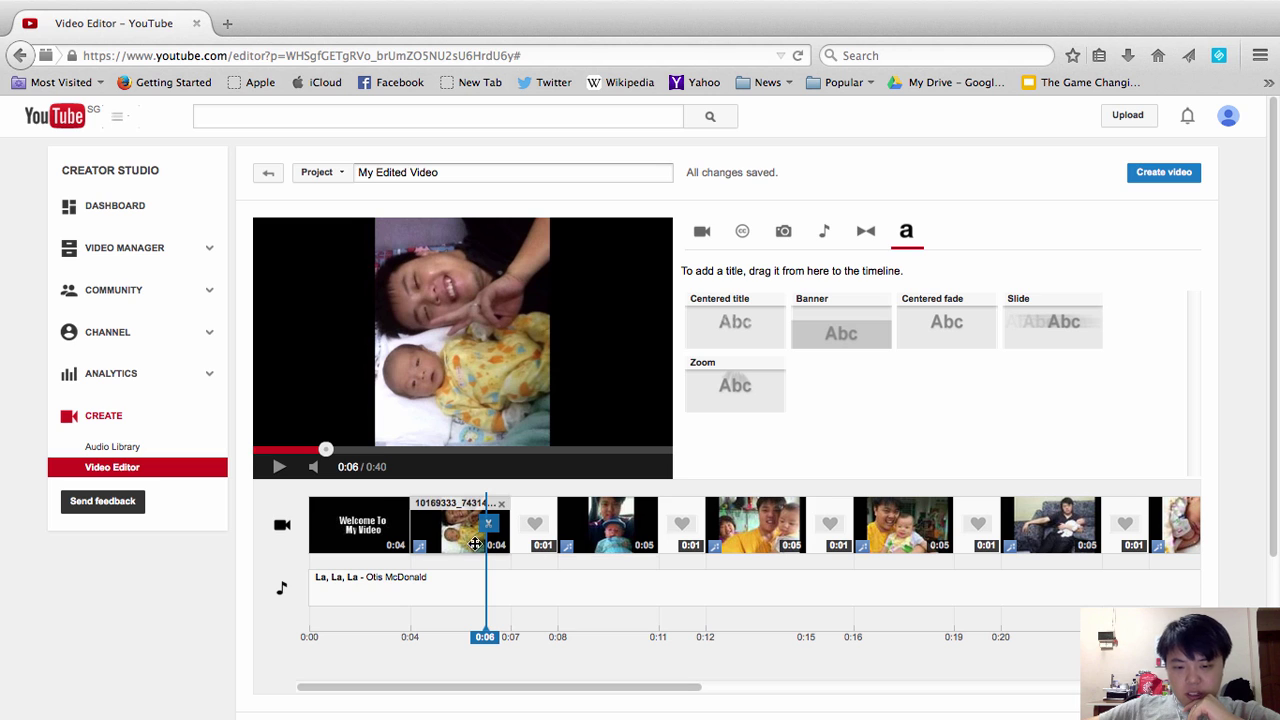
mouse_move(708, 530)
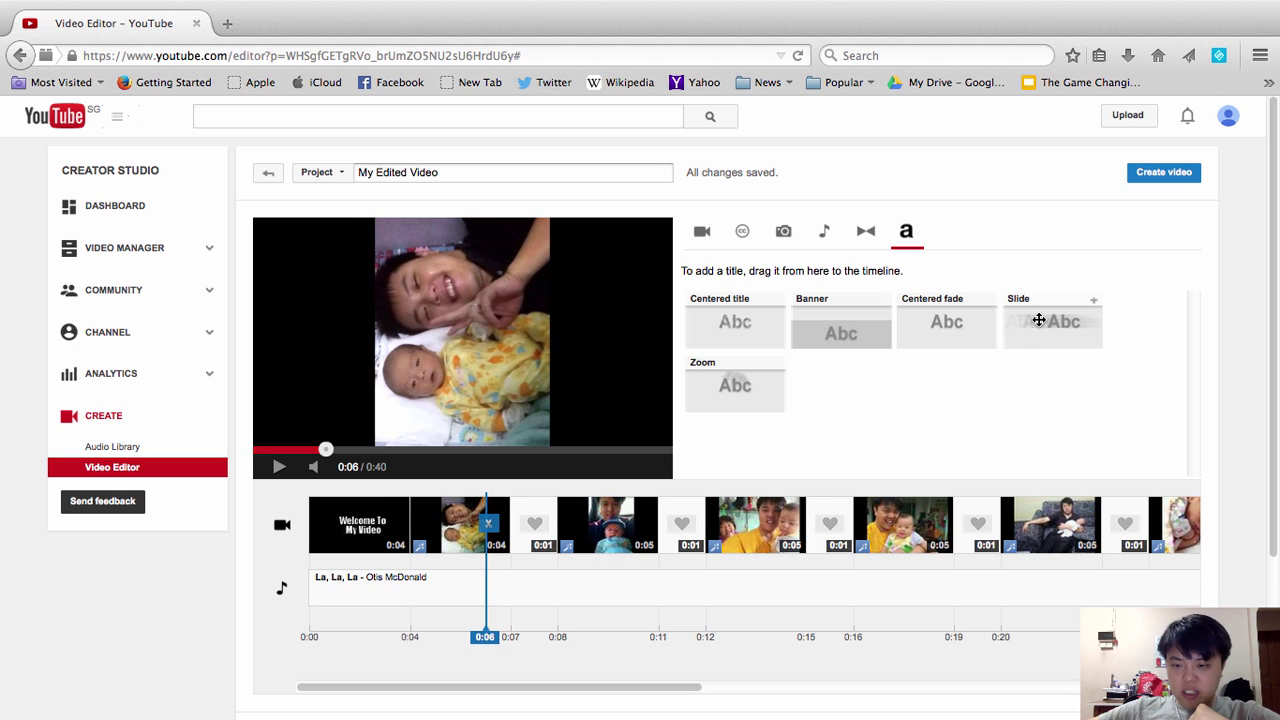
left_click_drag(1040, 318, 714, 514)
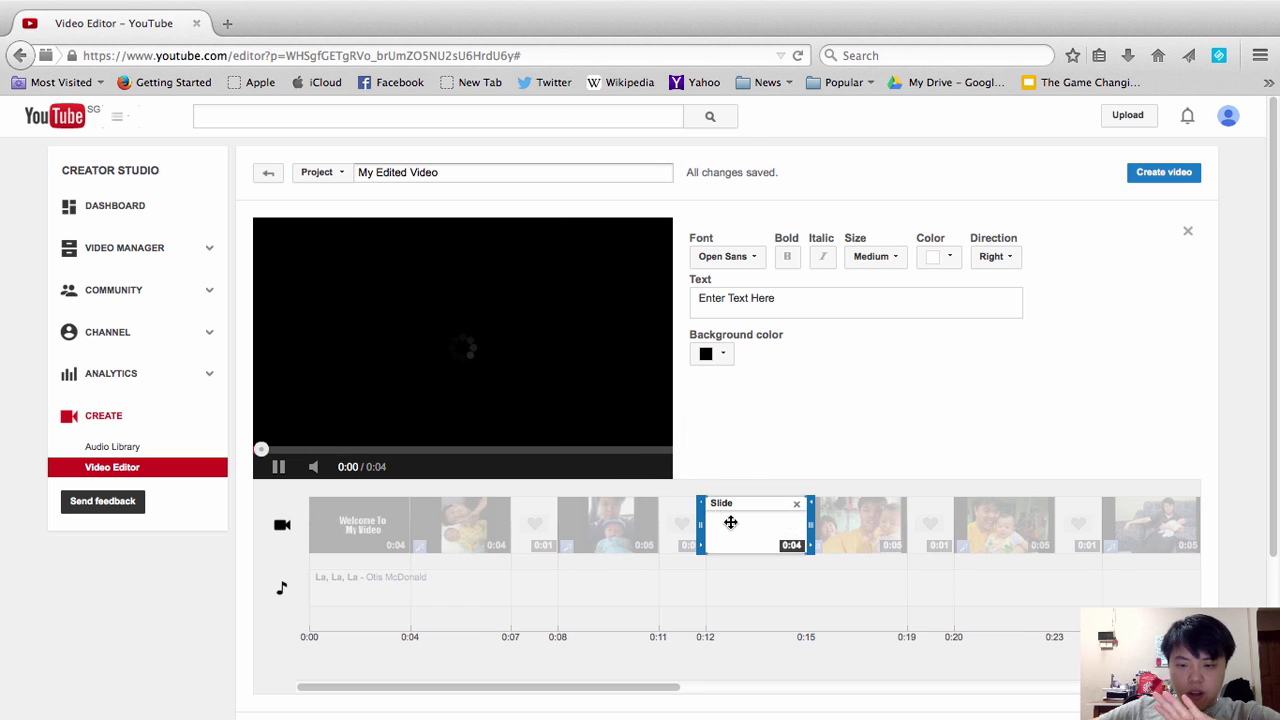
triple_click(800, 297)
type("This ")
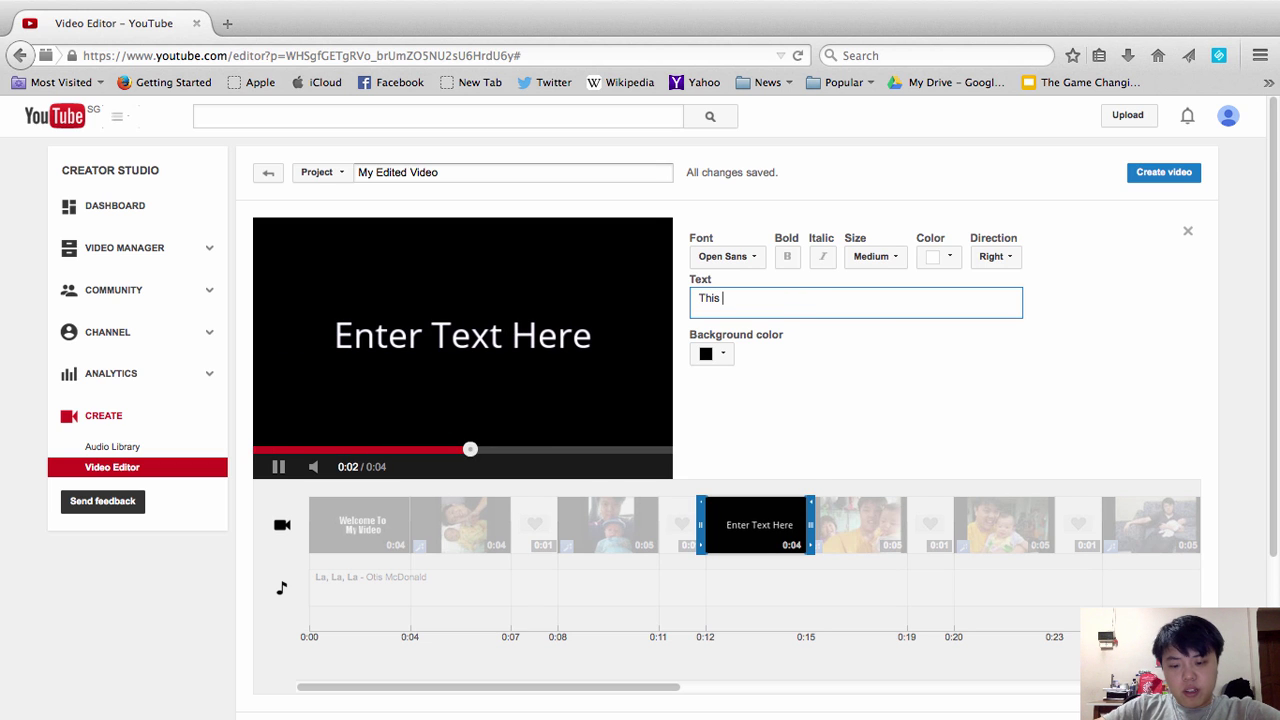
type("is")
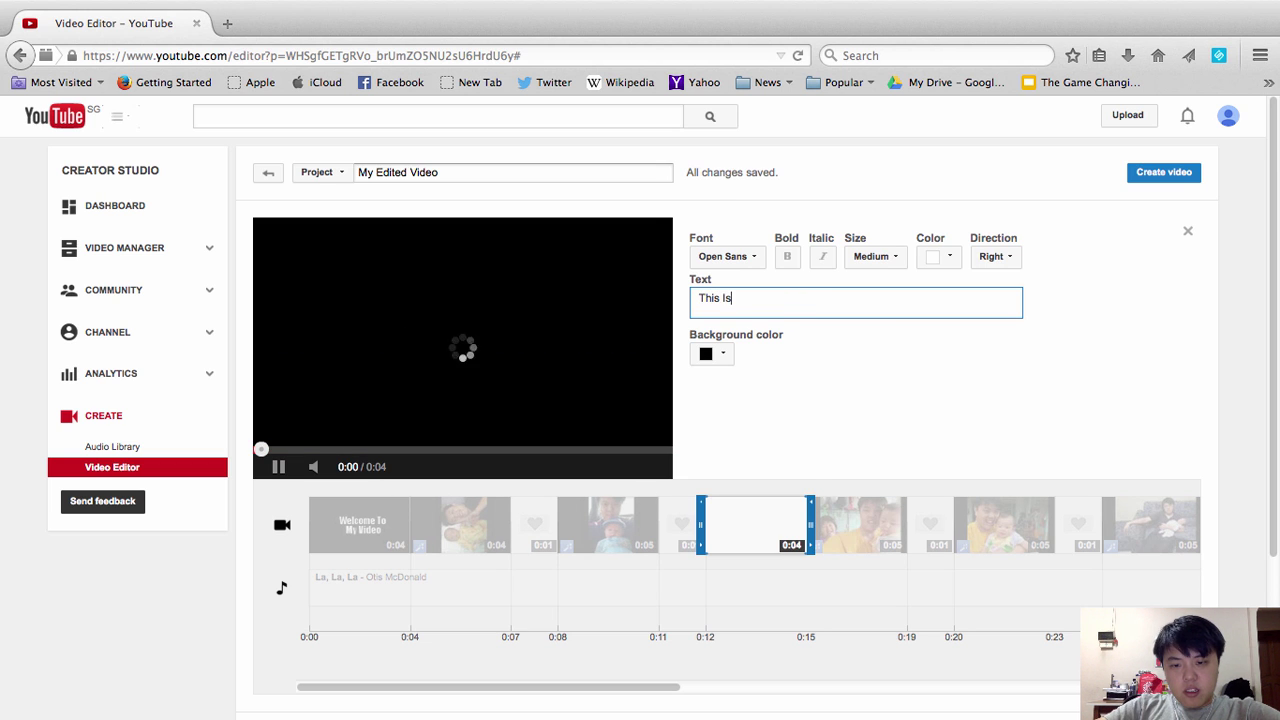
key("Return")
type("My Story")
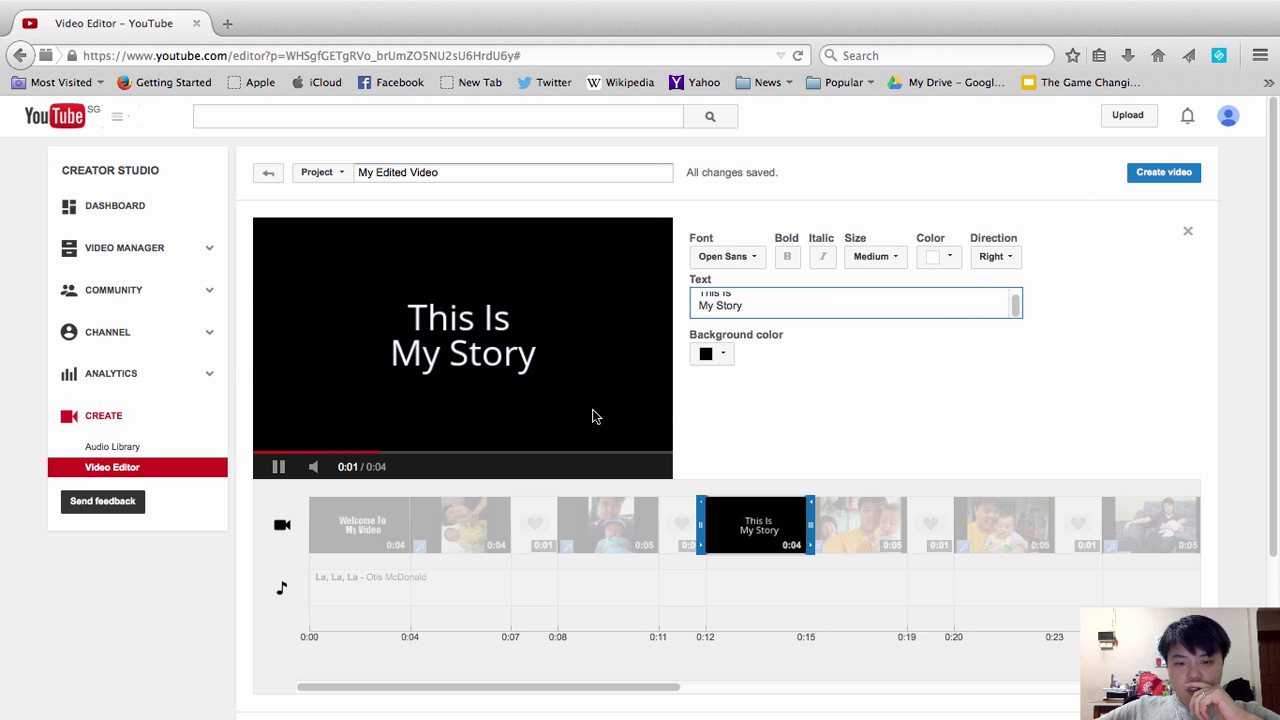
Set the Slide title's direction to Up, and preview the slideshow around it, pausing on the title
left_click(1014, 258)
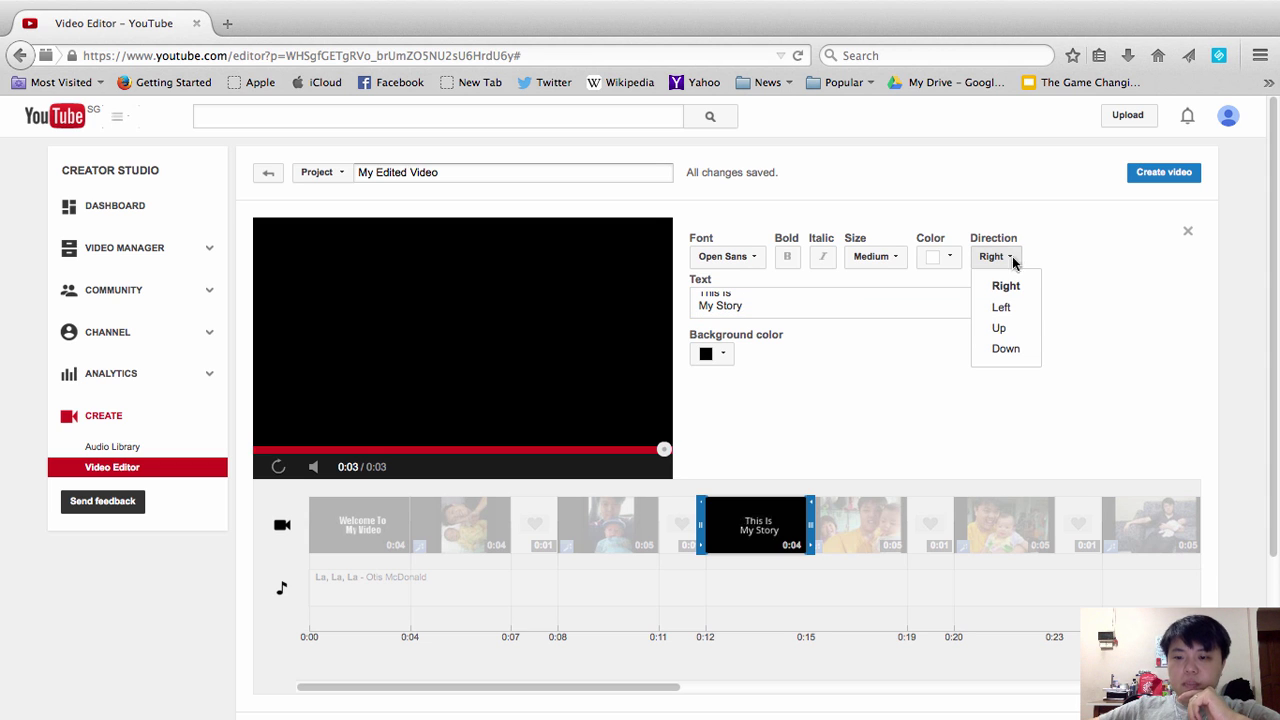
left_click(1020, 327)
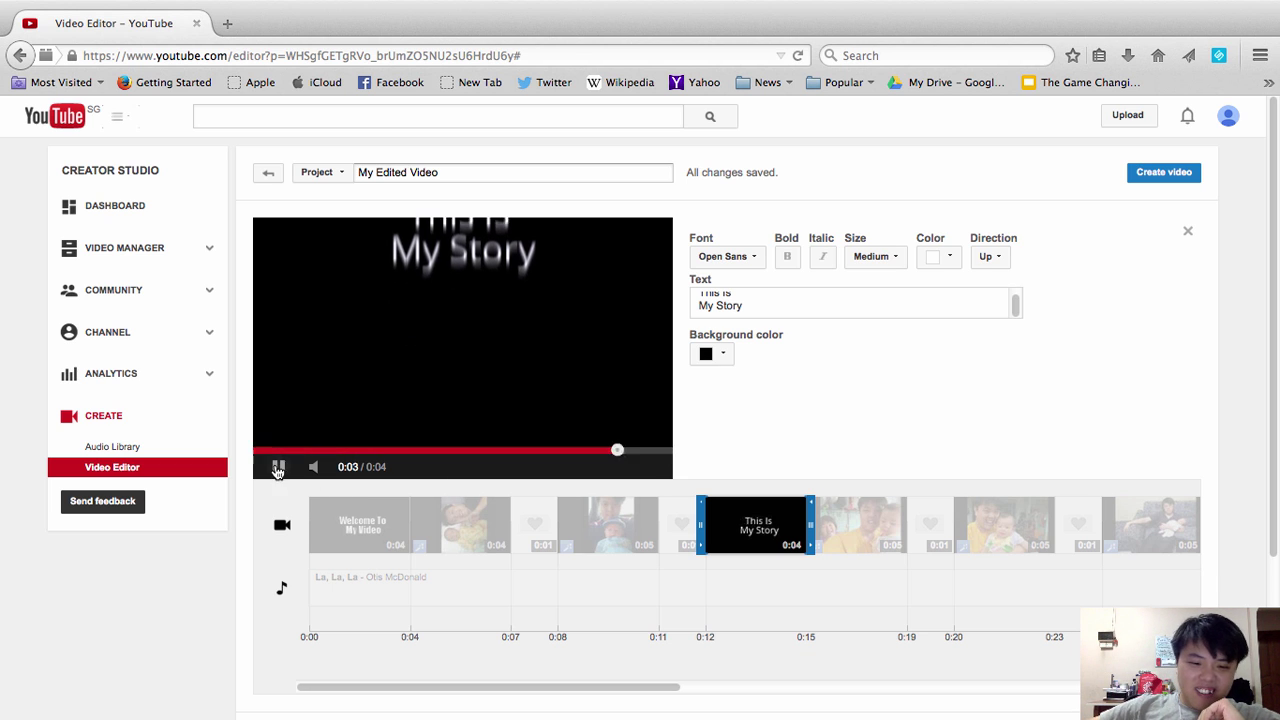
left_click(283, 527)
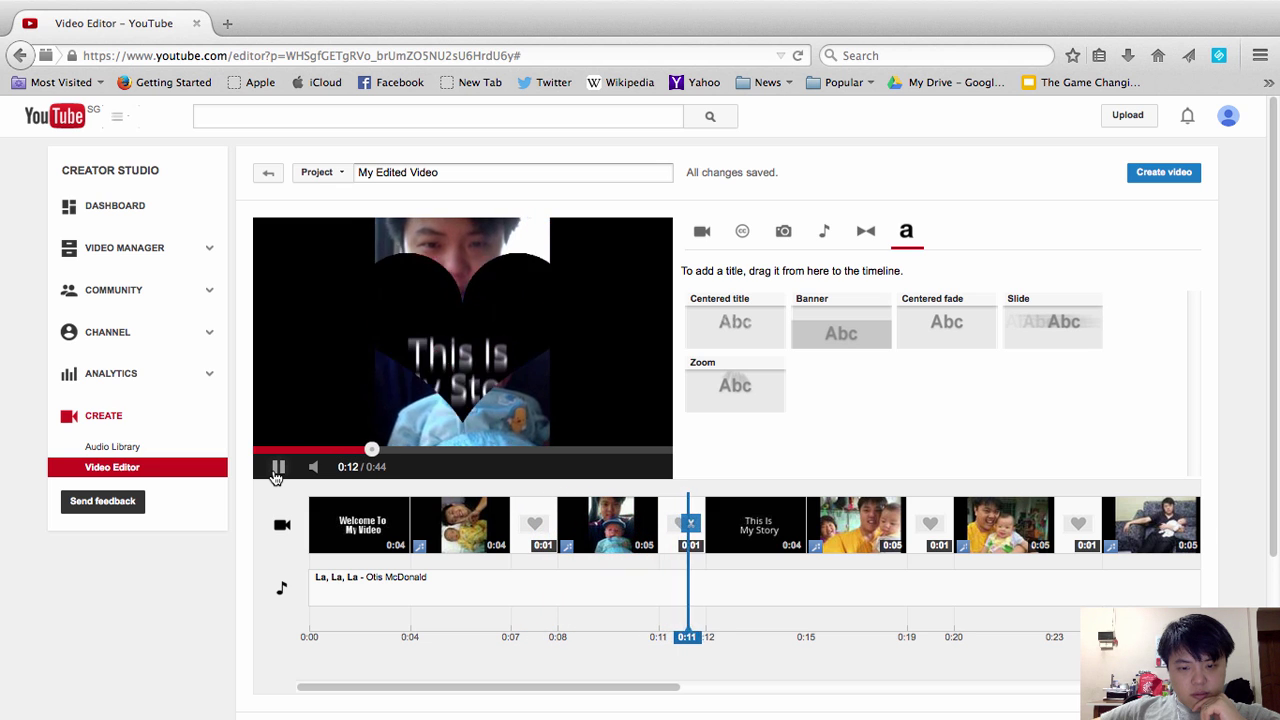
left_click(277, 474)
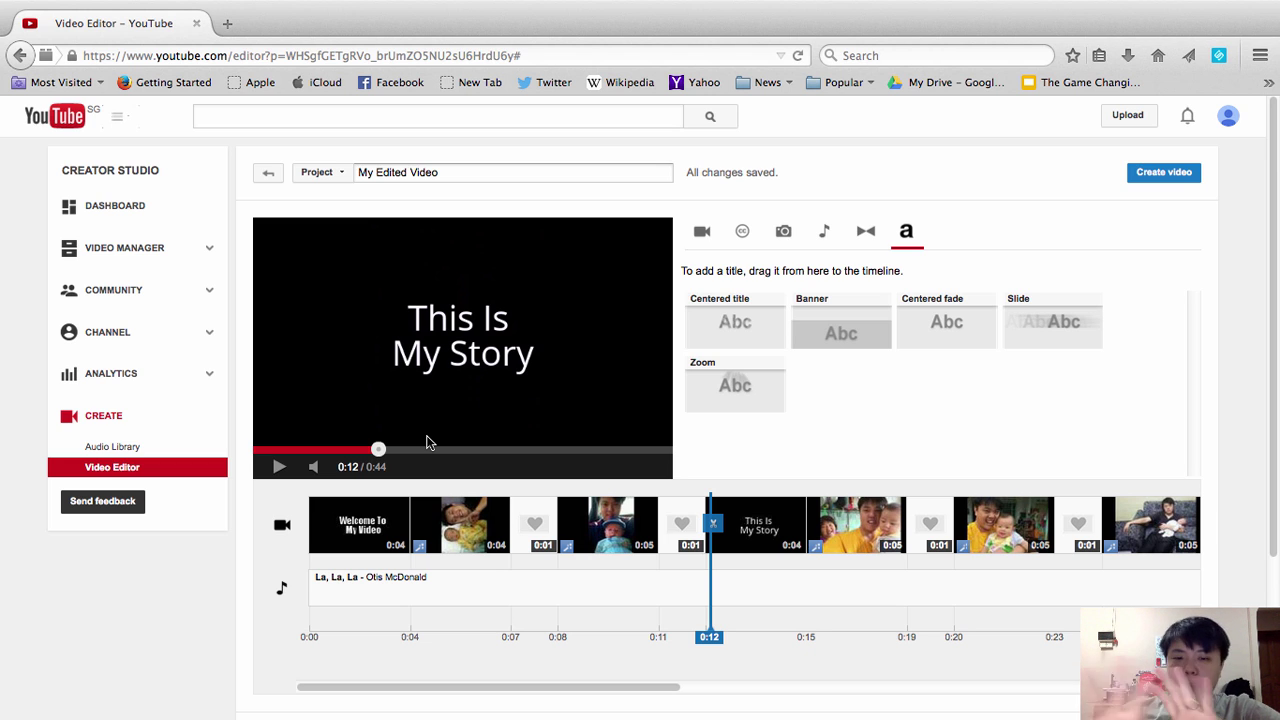
Rename the project "My Story Video" and create the video
left_click(474, 172)
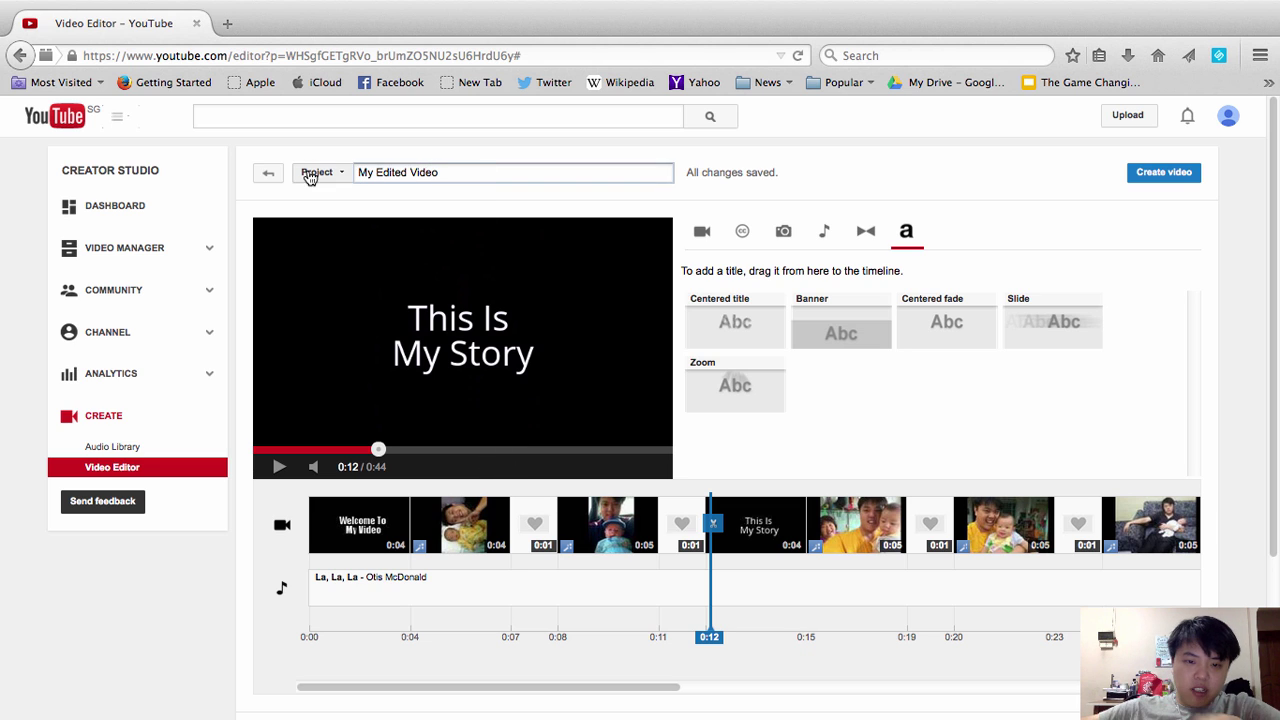
left_click_drag(480, 171, 353, 160)
type("M")
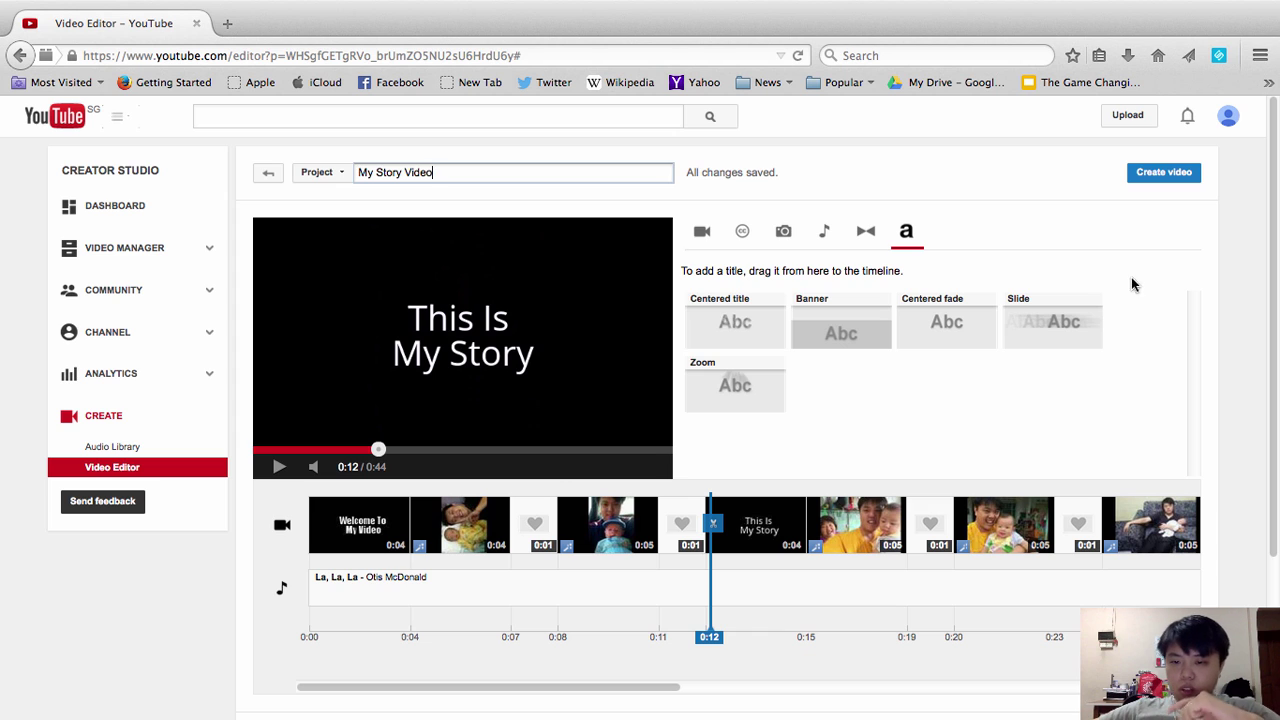
left_click(1181, 173)
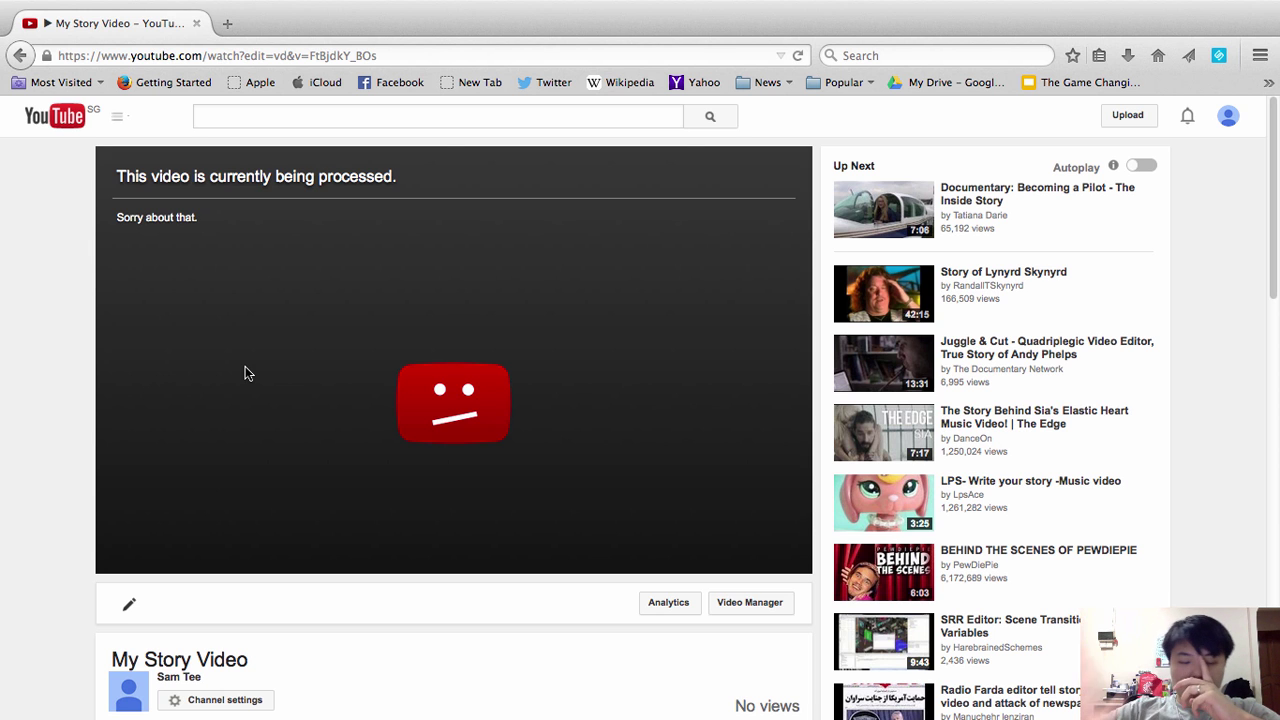
scroll(1262, 344, "down", 5)
left_click_drag(1262, 344, 1266, 270)
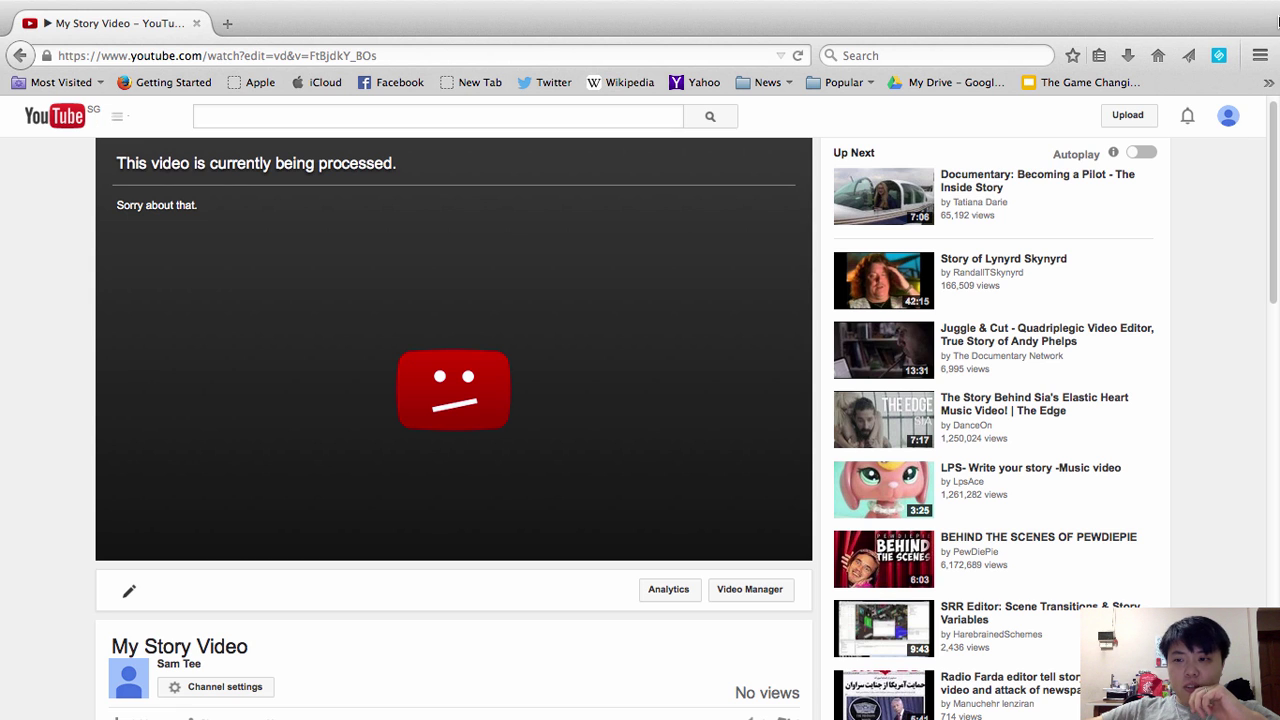
mouse_move(1270, 5)
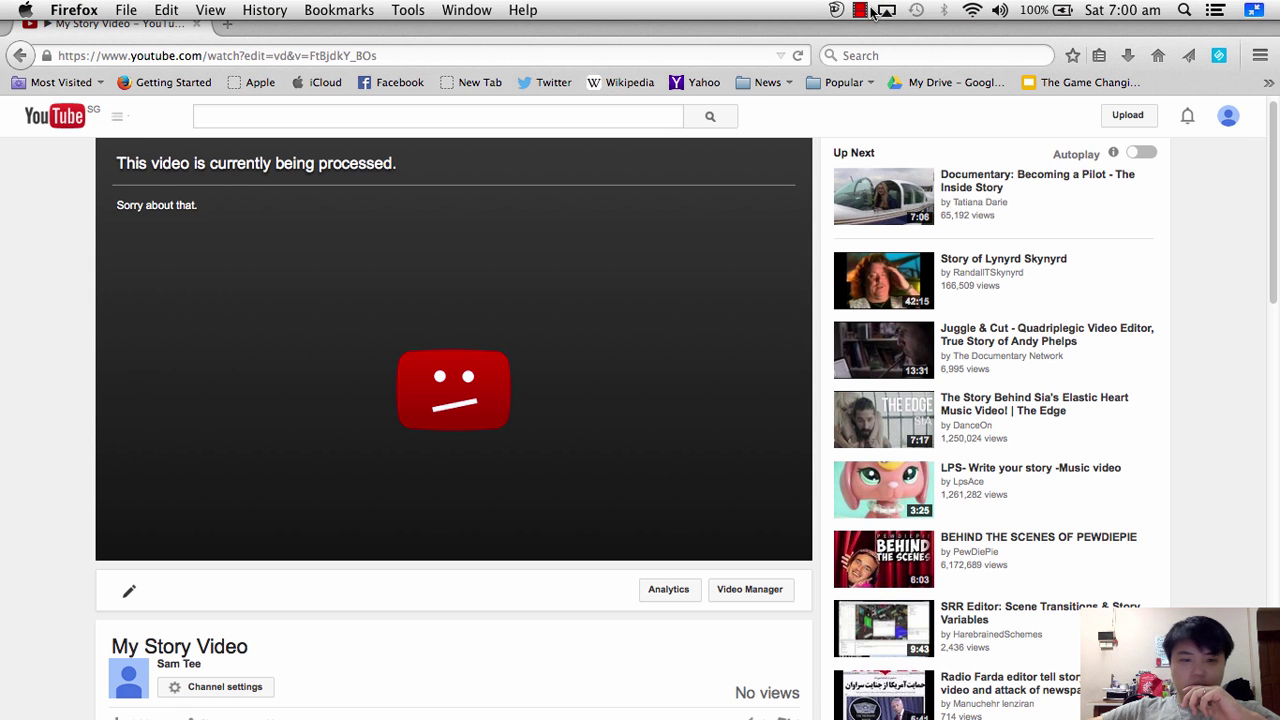